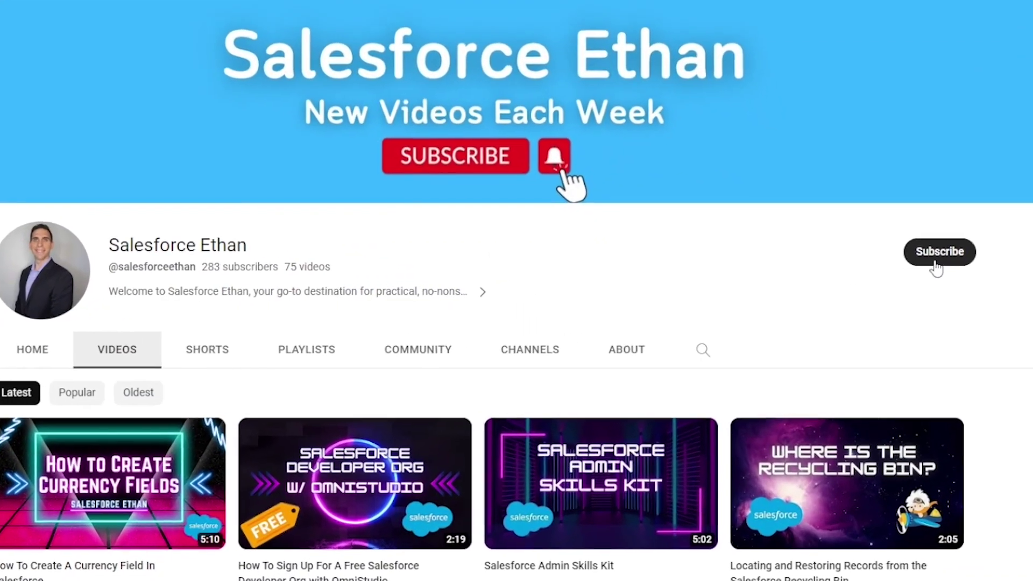
Subscribe to the Salesforce tutorial channel with notifications set to All
{"action": "left_click", "coordinate": [915, 264]}
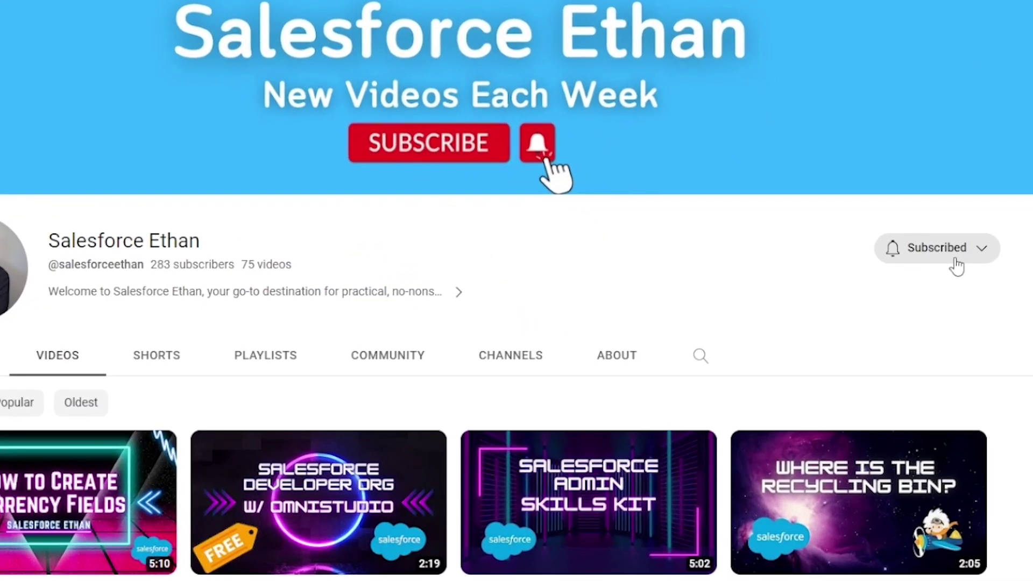
{"action": "left_click", "coordinate": [985, 249]}
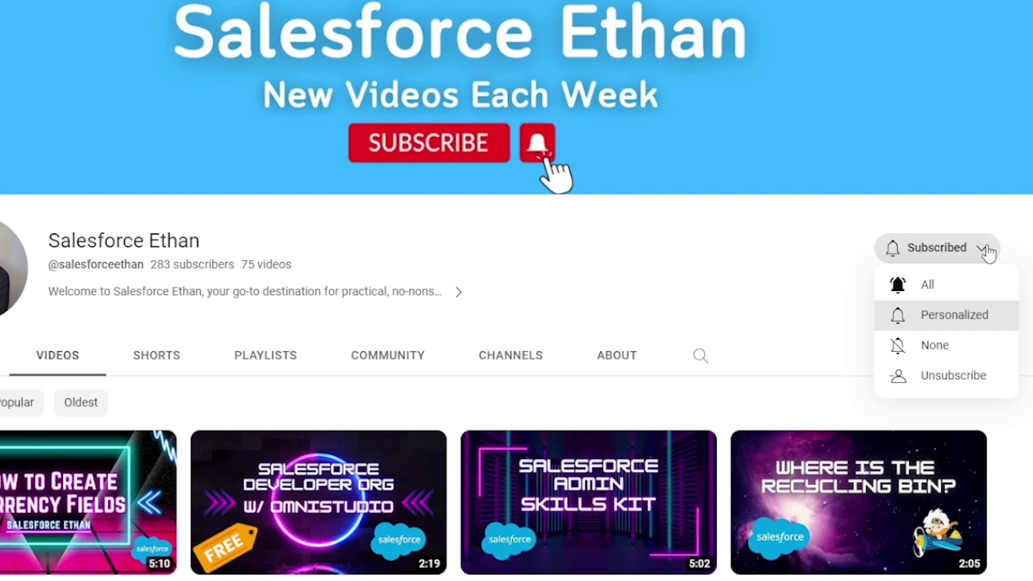
{"action": "left_click", "coordinate": [941, 296]}
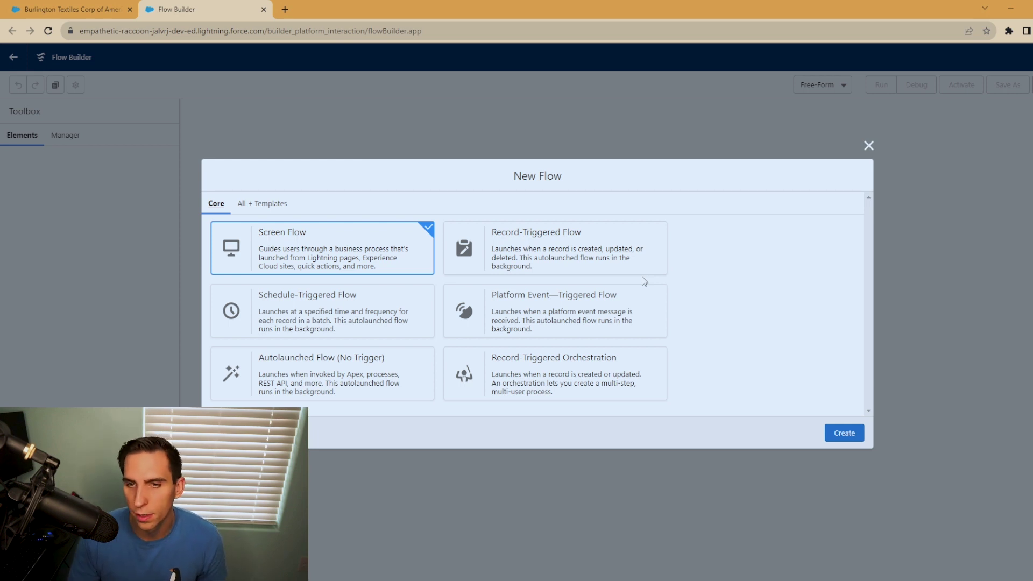
Create a new Record-Triggered Flow from the New Flow dialog
{"action": "left_click", "coordinate": [596, 239]}
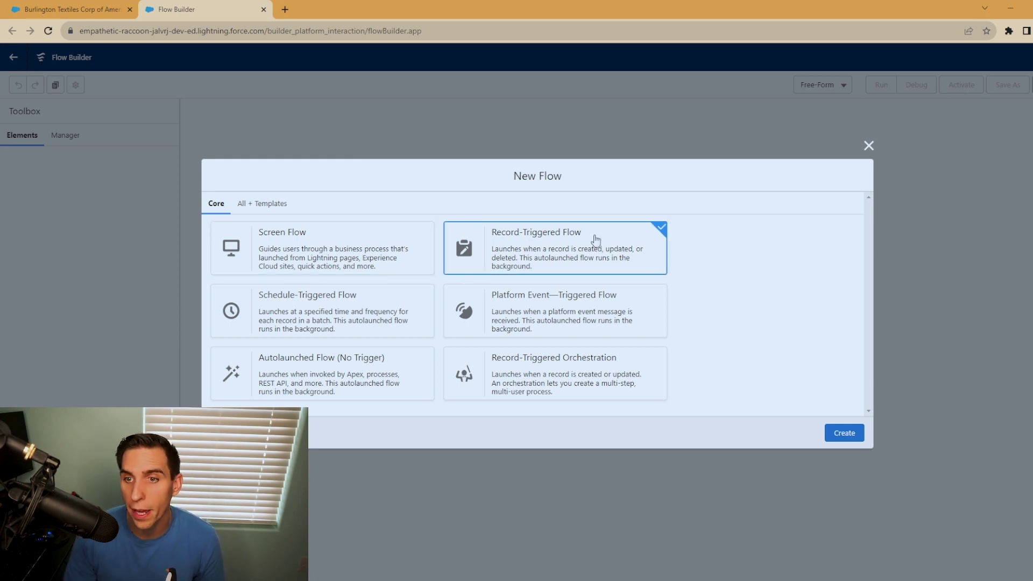
{"action": "left_click", "coordinate": [848, 433]}
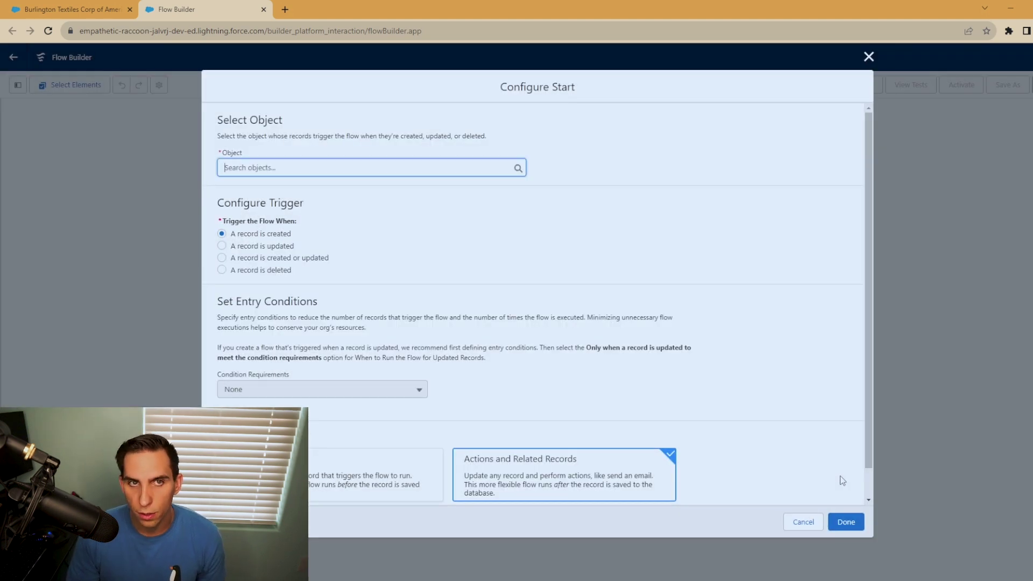
Switch to the Burlington Textiles Corp of America account record tab
{"action": "left_click", "coordinate": [46, 7]}
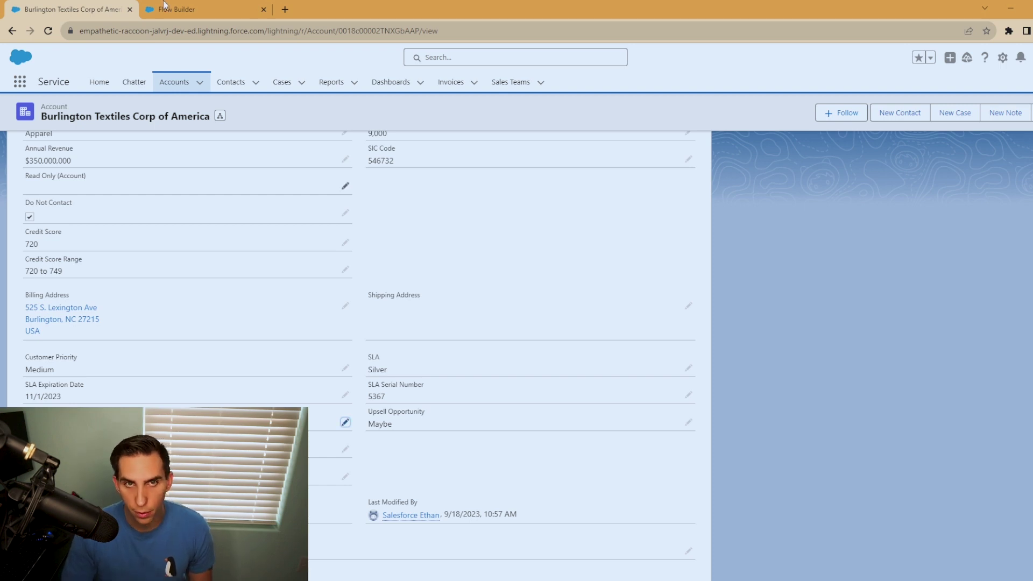
Trigger the flow on the Account object whenever a record is created or updated
{"action": "key", "text": "ctrl+Tab"}
{"action": "left_click", "coordinate": [341, 167]}
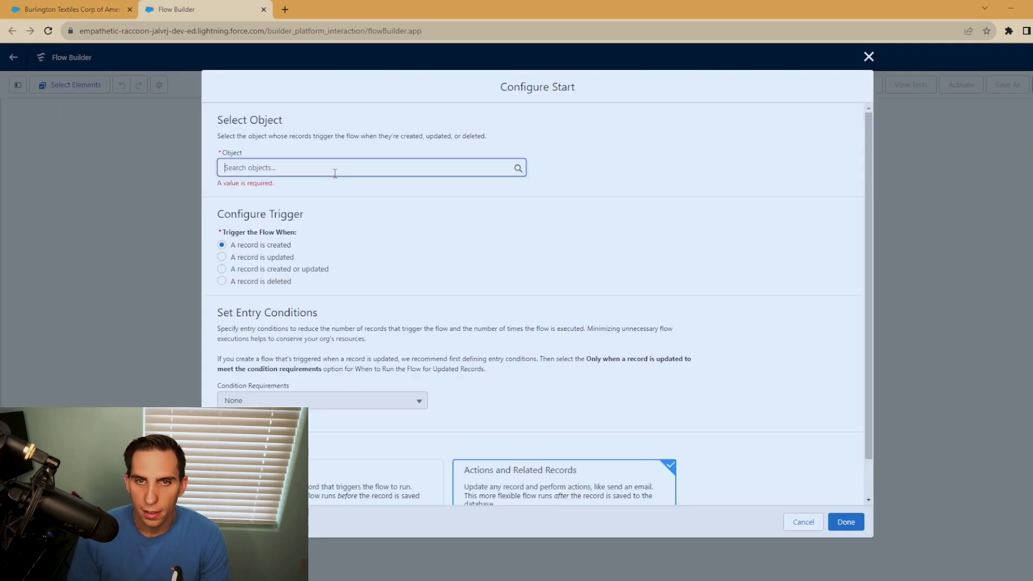
{"action": "type", "text": "accoun"}
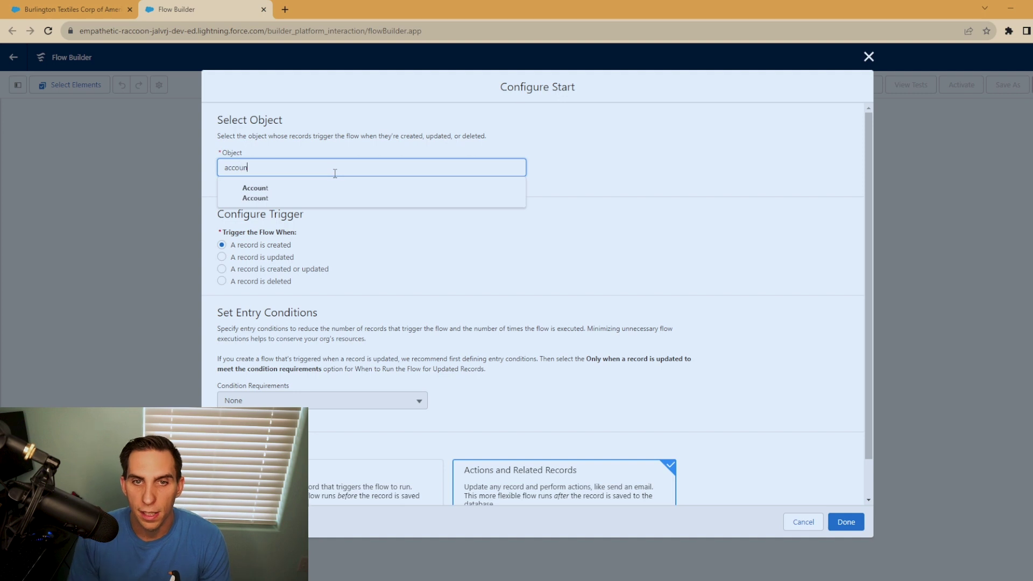
{"action": "left_click", "coordinate": [291, 197]}
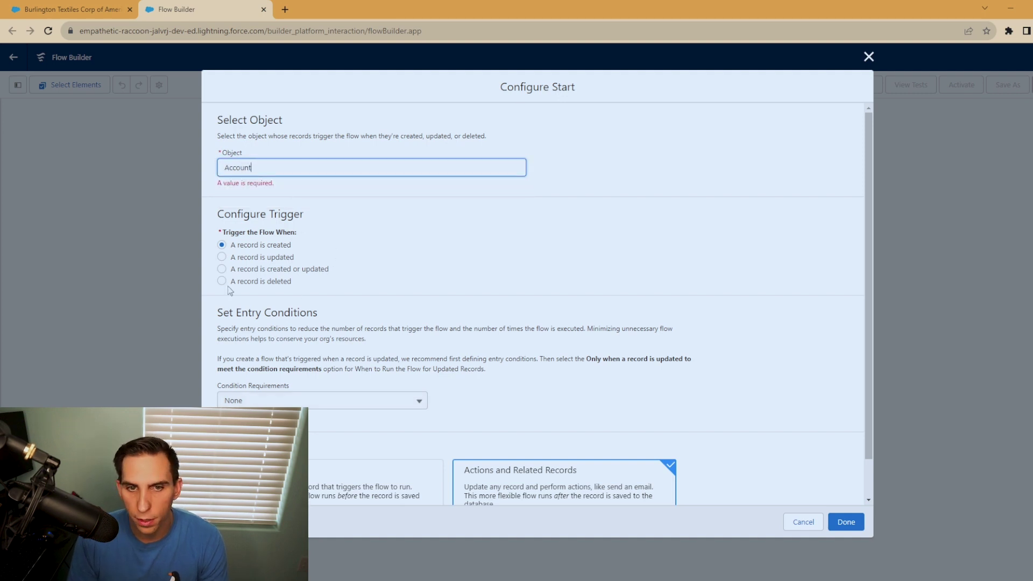
{"action": "left_click", "coordinate": [222, 269]}
{"action": "scroll", "coordinate": [239, 271], "scroll_direction": "down", "scroll_amount": 1}
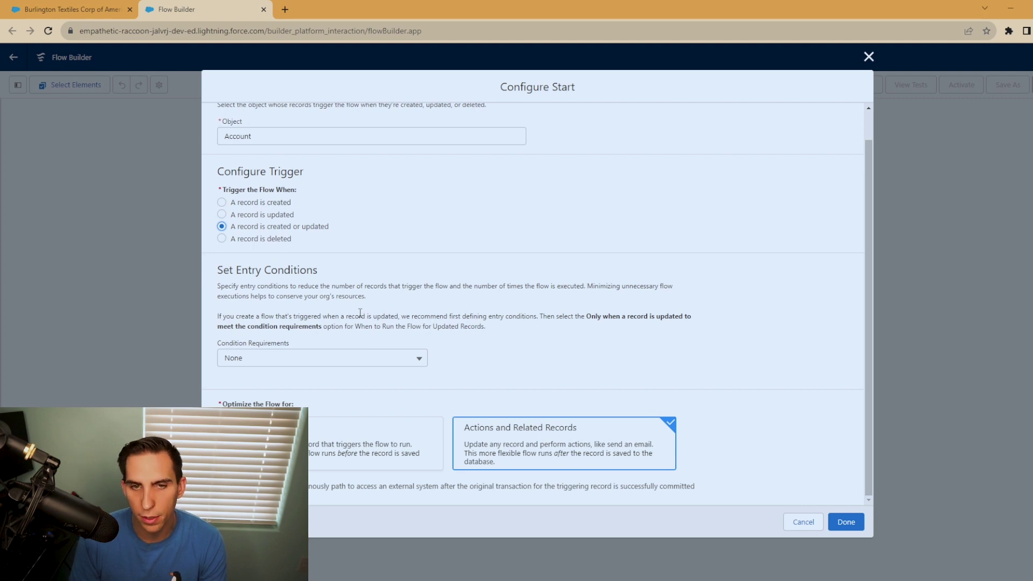
{"action": "left_click", "coordinate": [847, 519]}
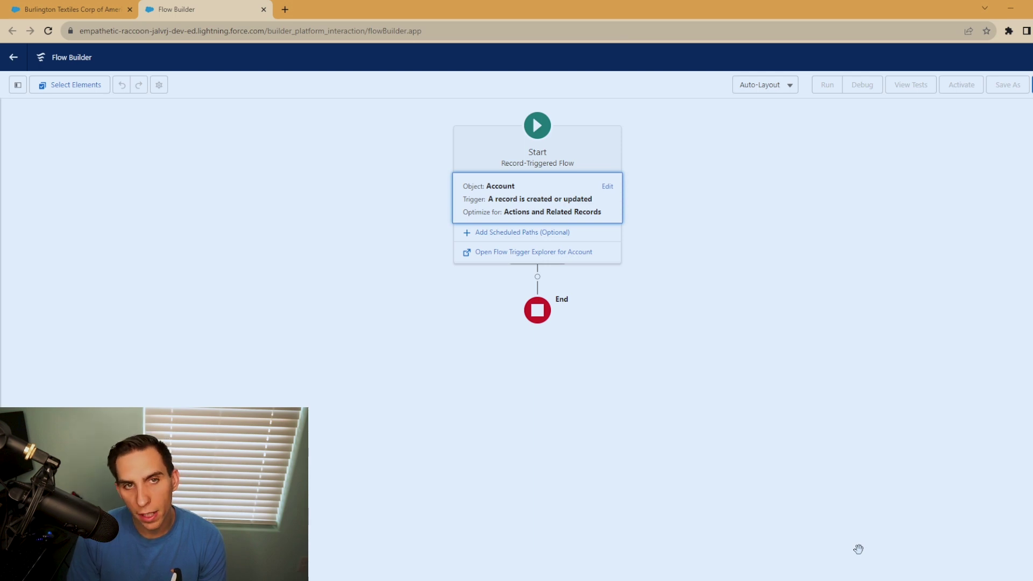
Start a new Formula resource with API name sla_formula from the Toolbox
{"action": "left_click", "coordinate": [18, 85]}
{"action": "left_click", "coordinate": [33, 186]}
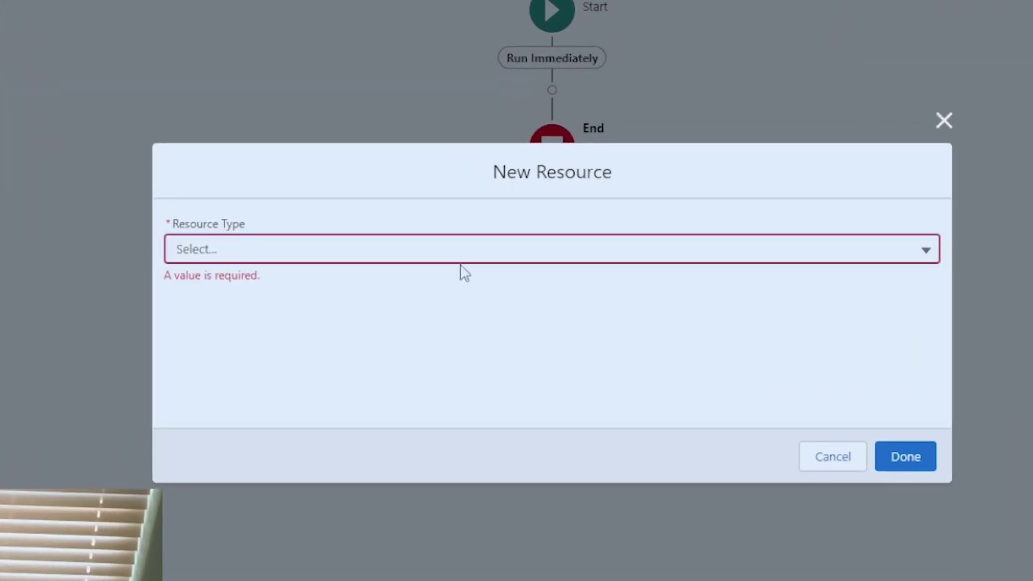
{"action": "left_click", "coordinate": [483, 268]}
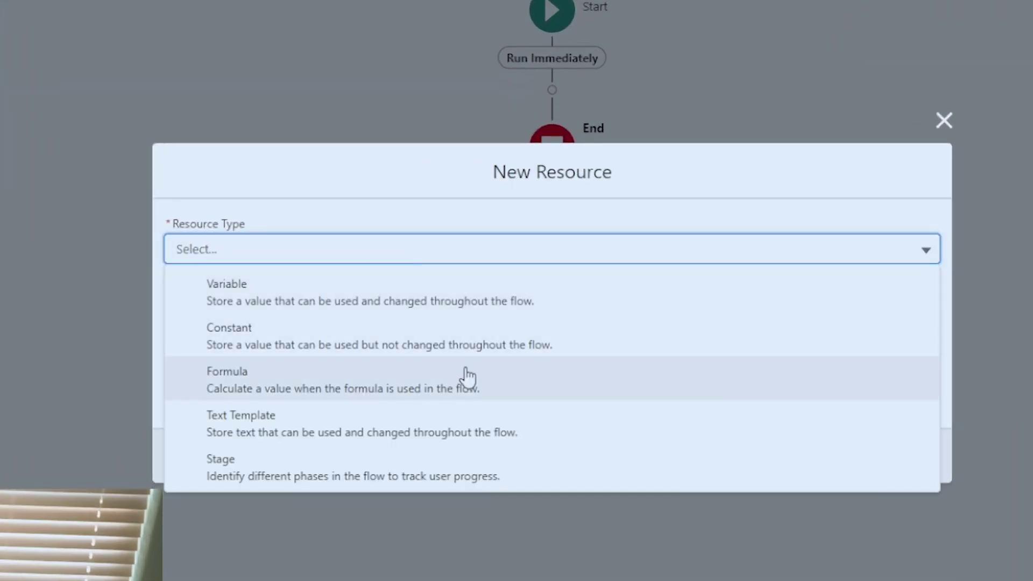
{"action": "left_click", "coordinate": [466, 377]}
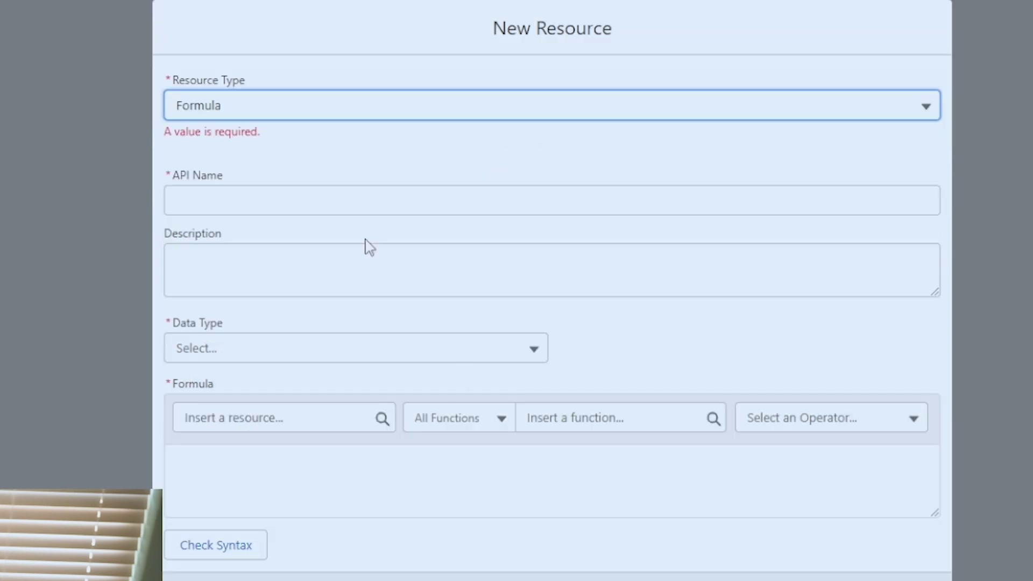
{"action": "left_click", "coordinate": [363, 190]}
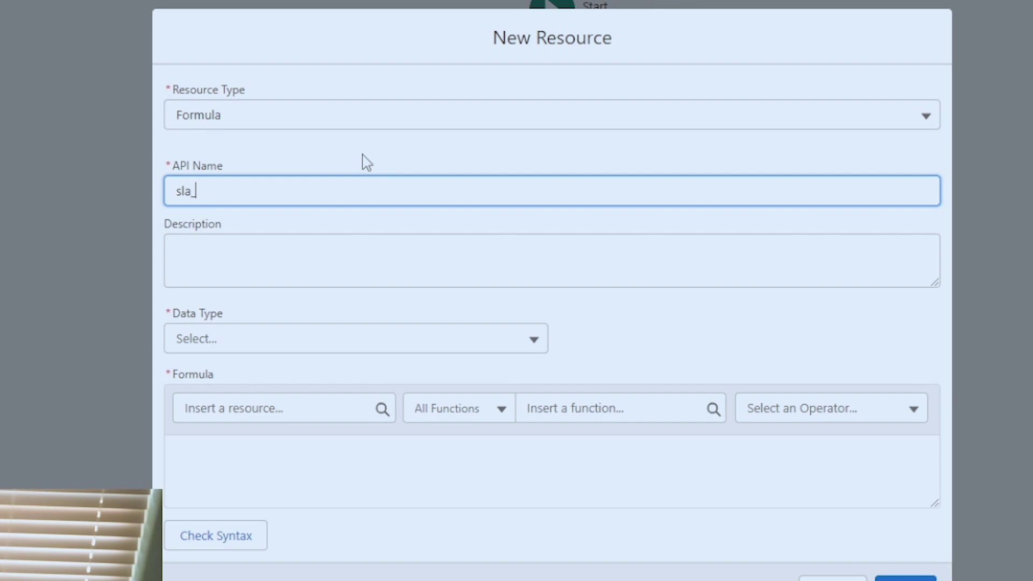
{"action": "type", "text": "sla_formula"}
{"action": "left_click", "coordinate": [535, 339]}
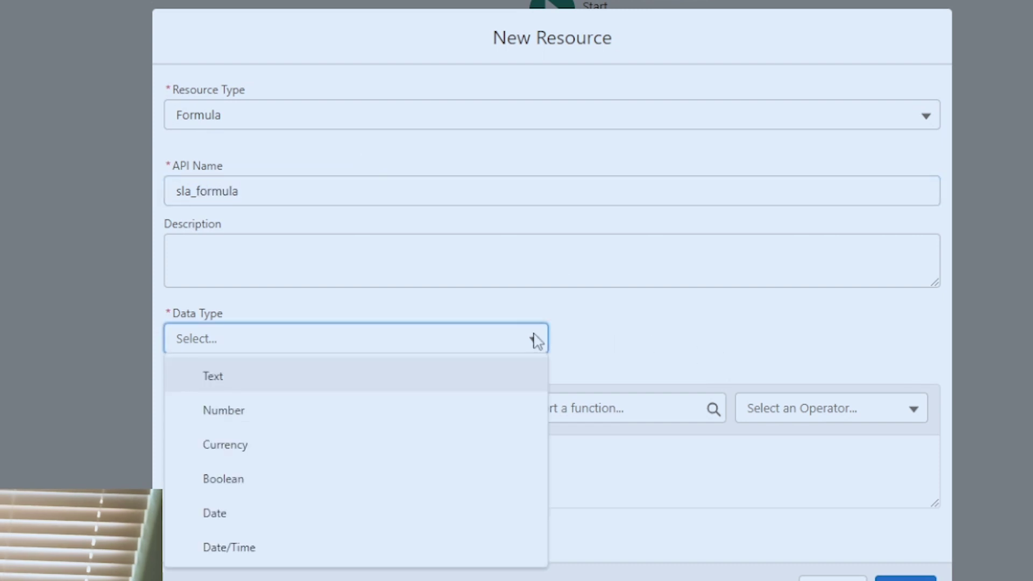
Define sla_formula as a Date formula {!$Record.SLAExpirationDate__c} -30, verify the syntax, and save it
{"action": "left_click", "coordinate": [353, 519]}
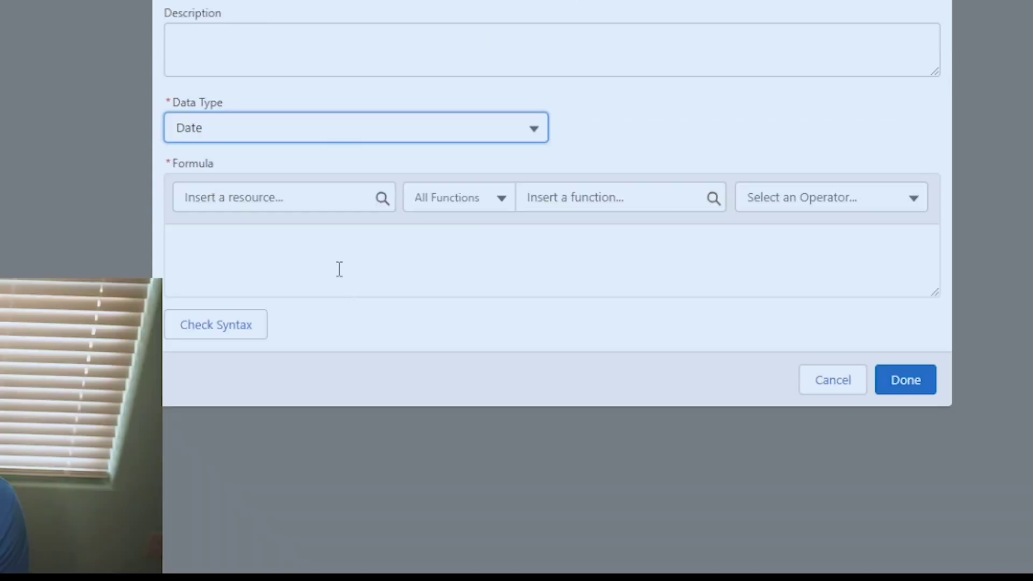
{"action": "left_click", "coordinate": [232, 243]}
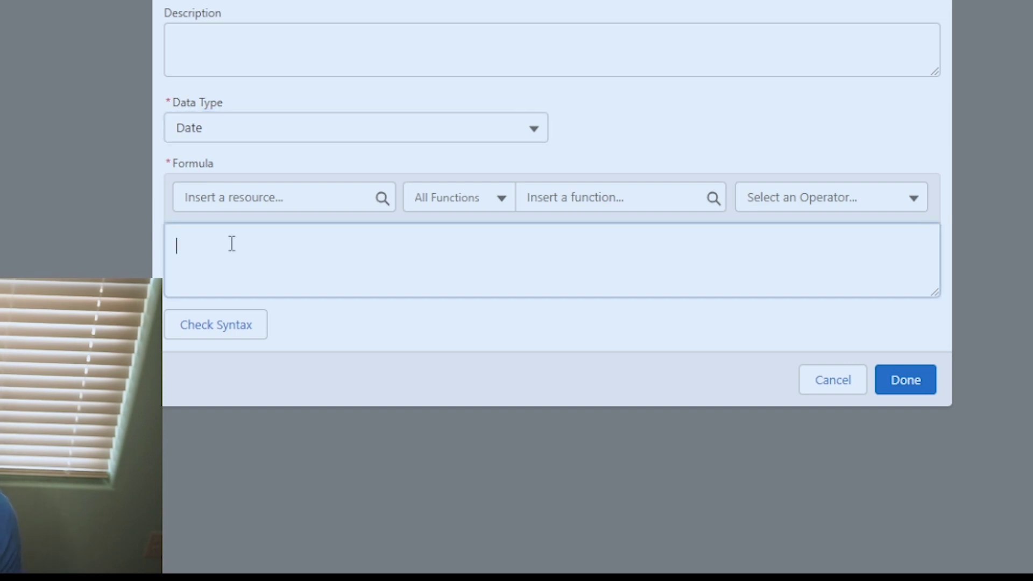
{"action": "left_click", "coordinate": [229, 197]}
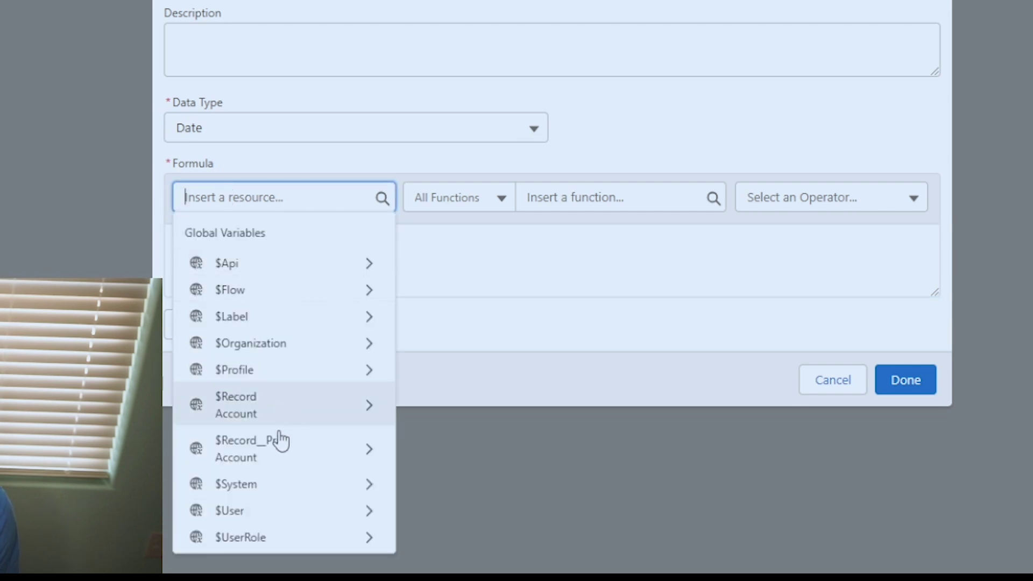
{"action": "left_click", "coordinate": [298, 407]}
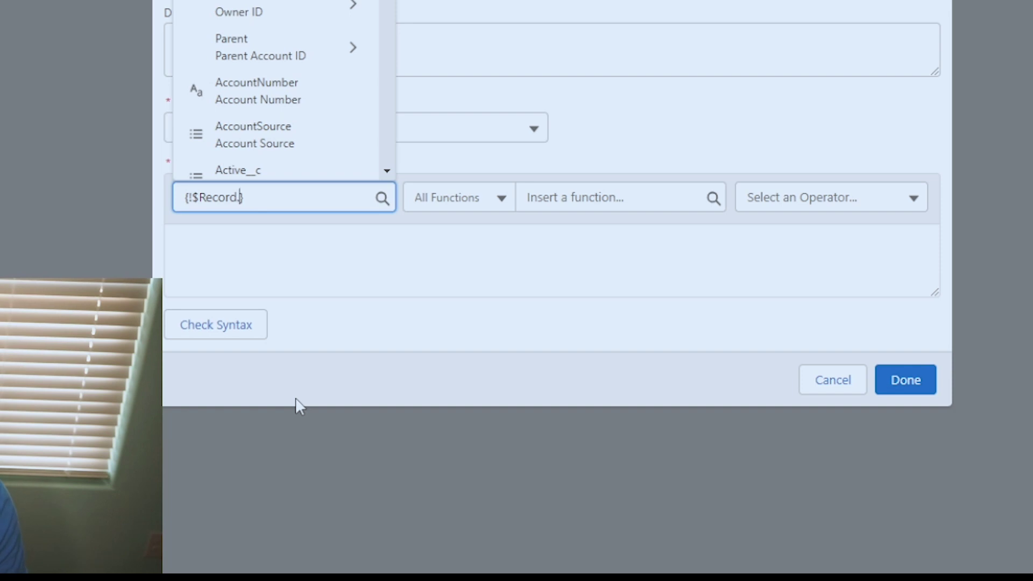
{"action": "type", "text": "sla"}
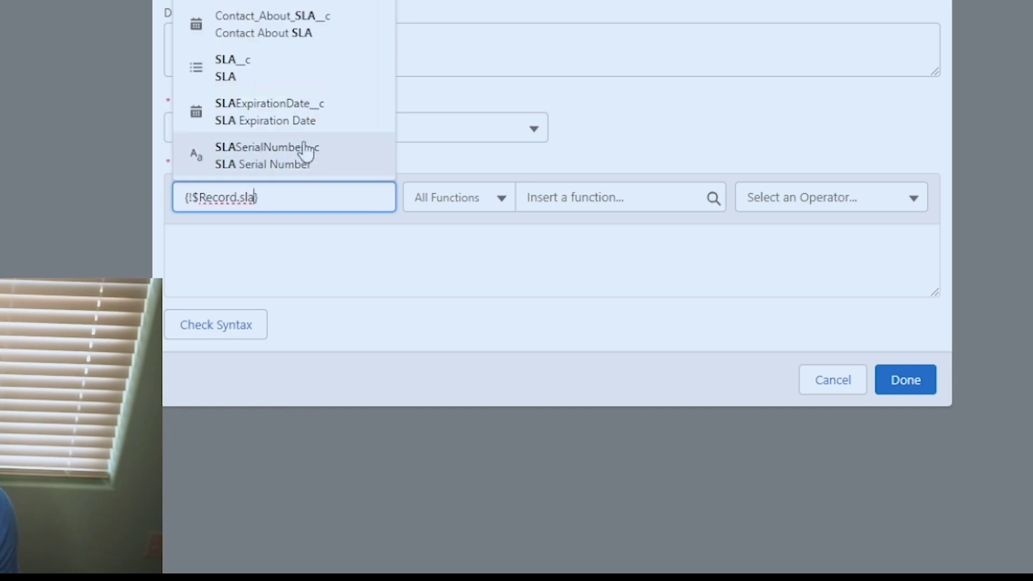
{"action": "left_click", "coordinate": [323, 121]}
{"action": "left_click", "coordinate": [375, 240]}
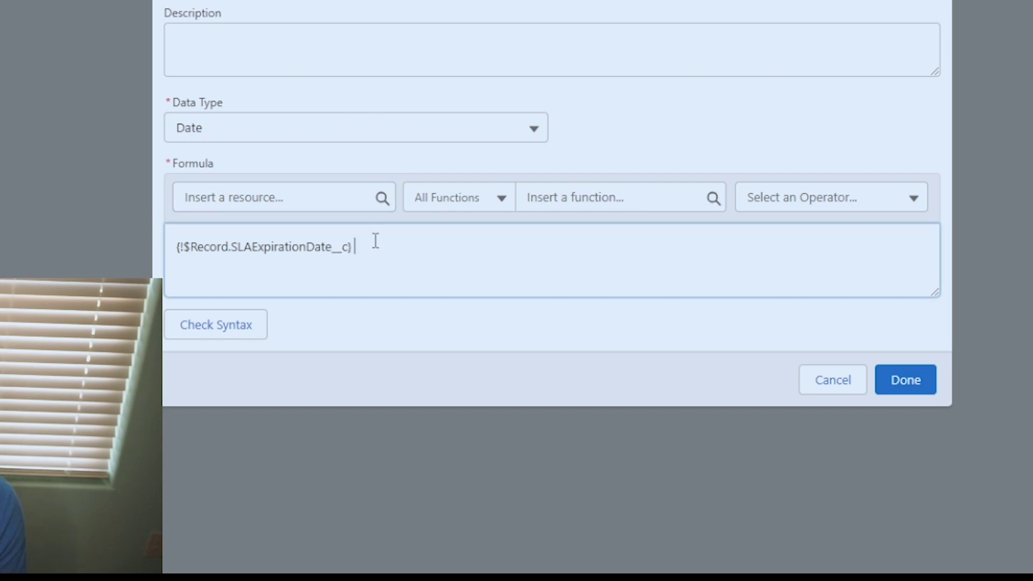
{"action": "type", "text": "-30"}
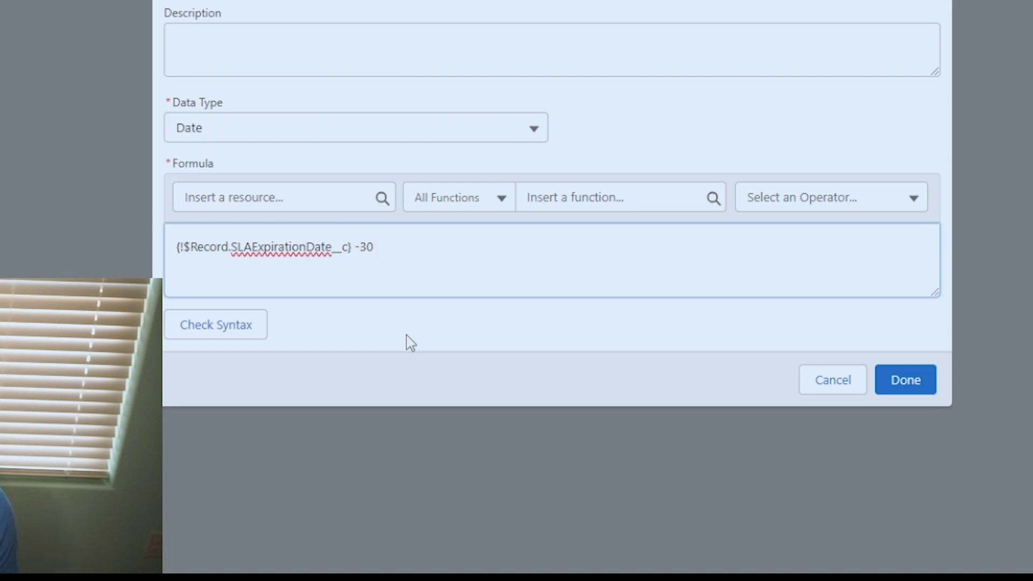
{"action": "left_click", "coordinate": [260, 331]}
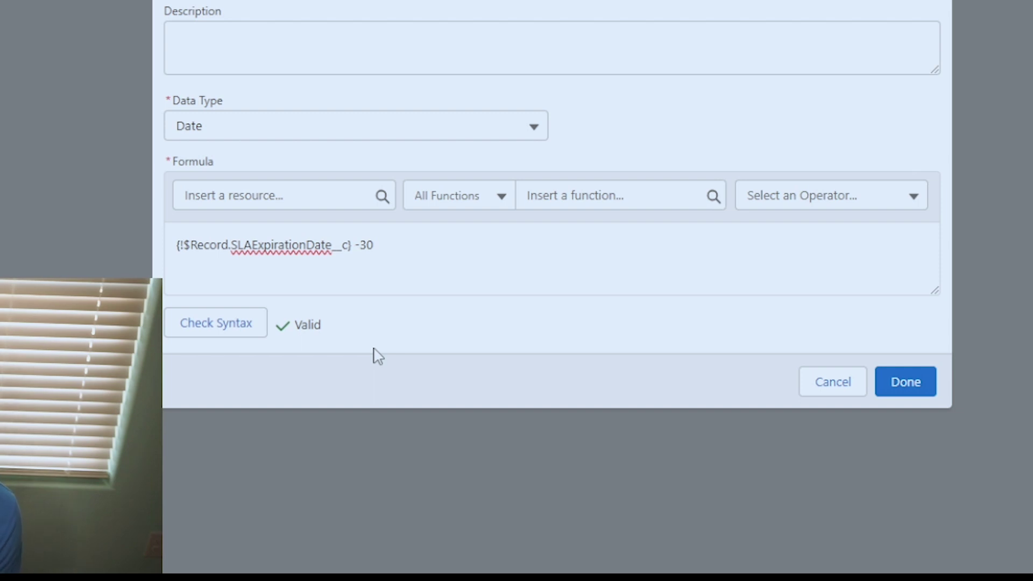
{"action": "left_click", "coordinate": [923, 382]}
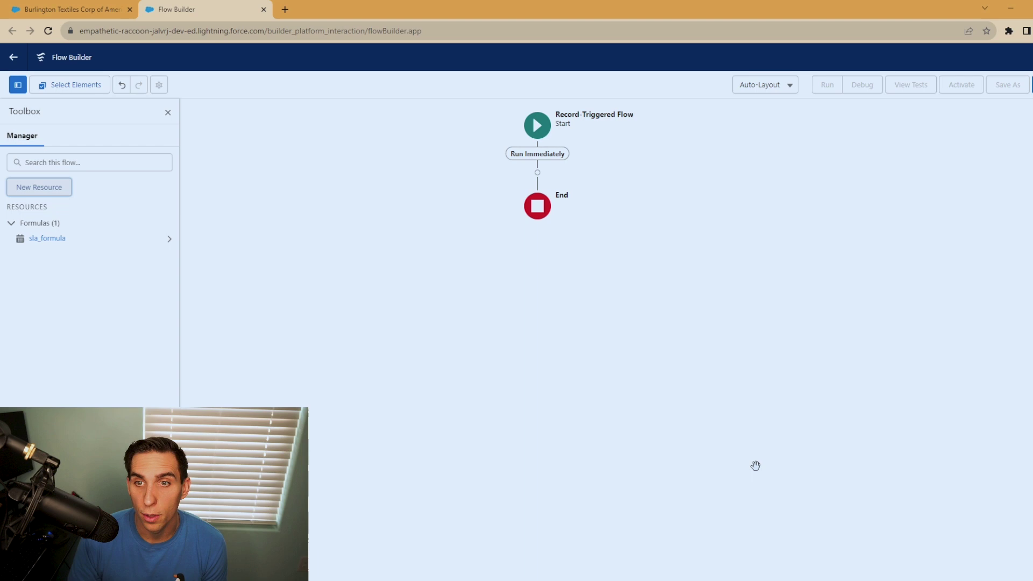
Add an Update Records element labelled 'Update Account' that targets the triggering account record
{"action": "left_click", "coordinate": [538, 173]}
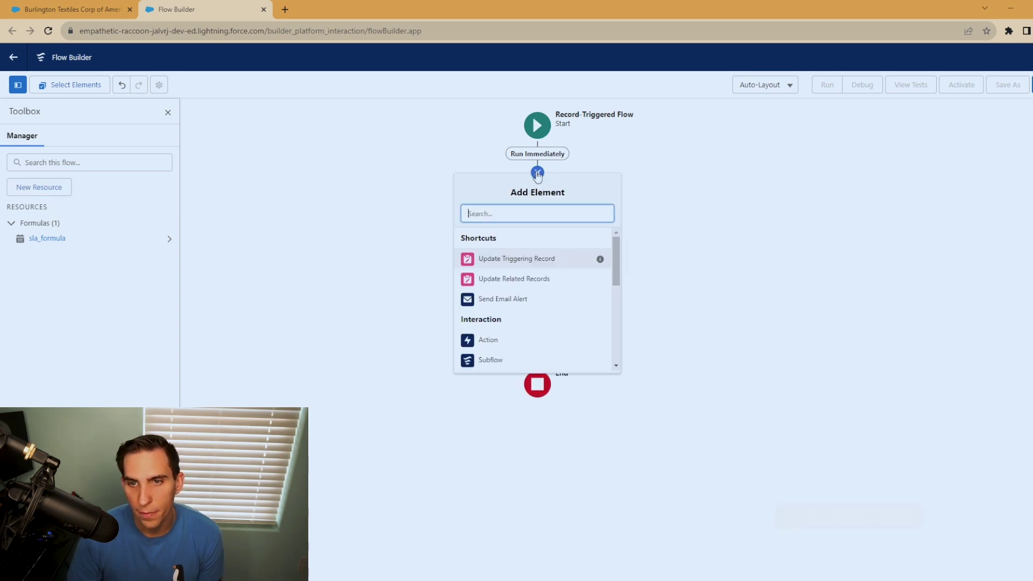
{"action": "left_click", "coordinate": [550, 264]}
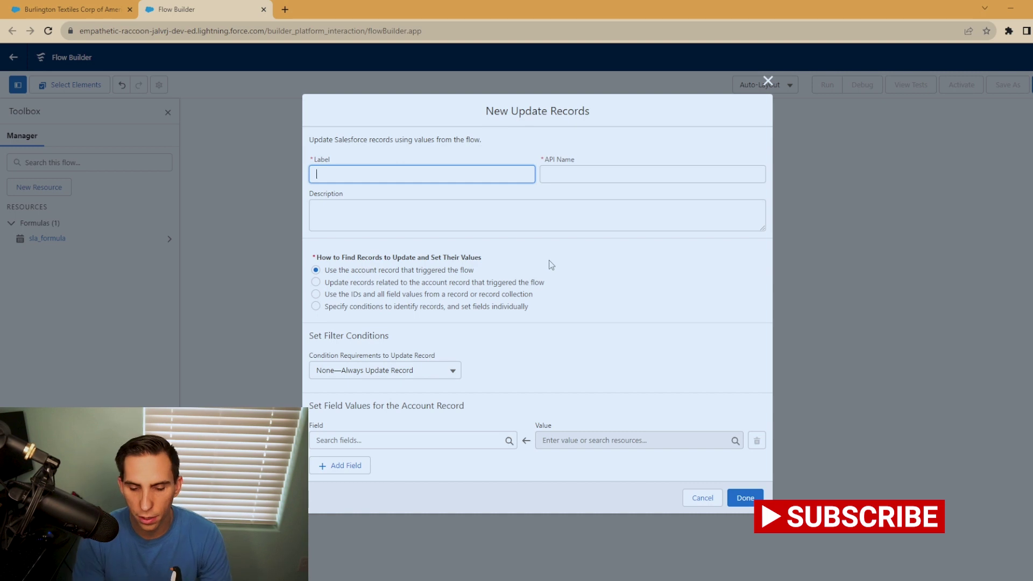
{"action": "type", "text": "Update Accoun"}
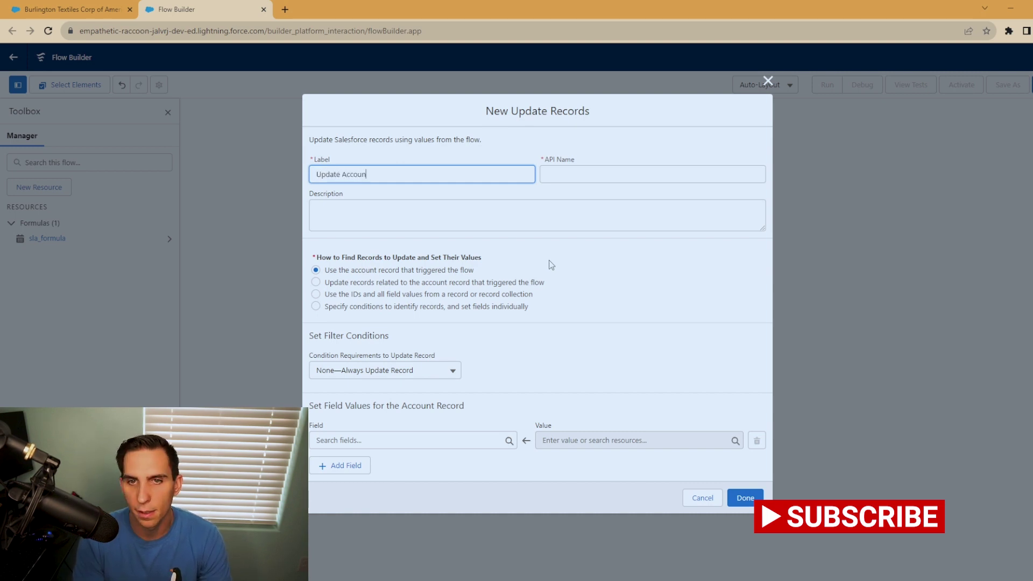
{"action": "type", "text": "t"}
{"action": "key", "text": "Tab"}
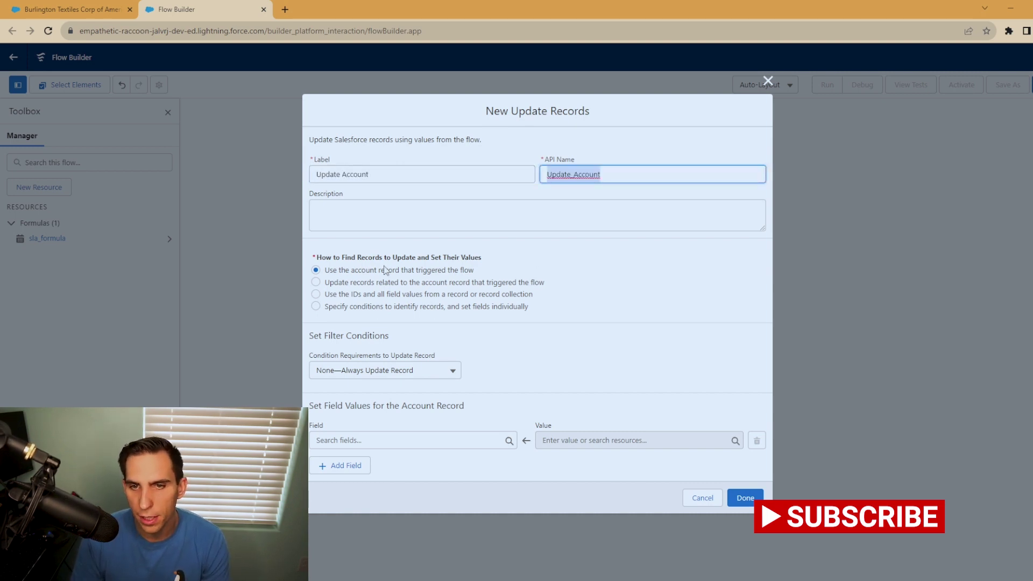
{"action": "left_click", "coordinate": [325, 270]}
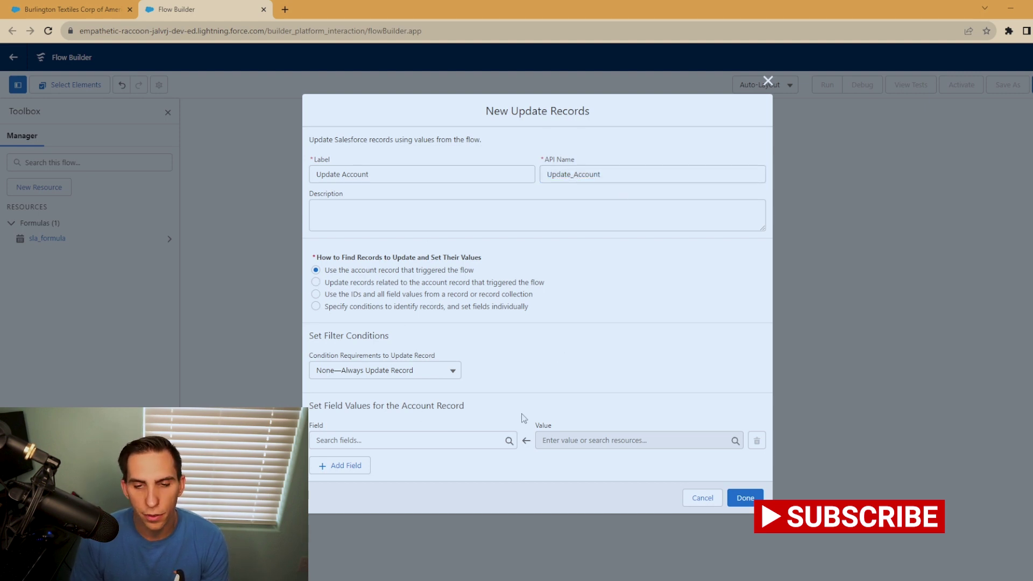
Set the Contact_About_SLA__c field's value to {!sla_formula} and finish the element
{"action": "left_click", "coordinate": [407, 440]}
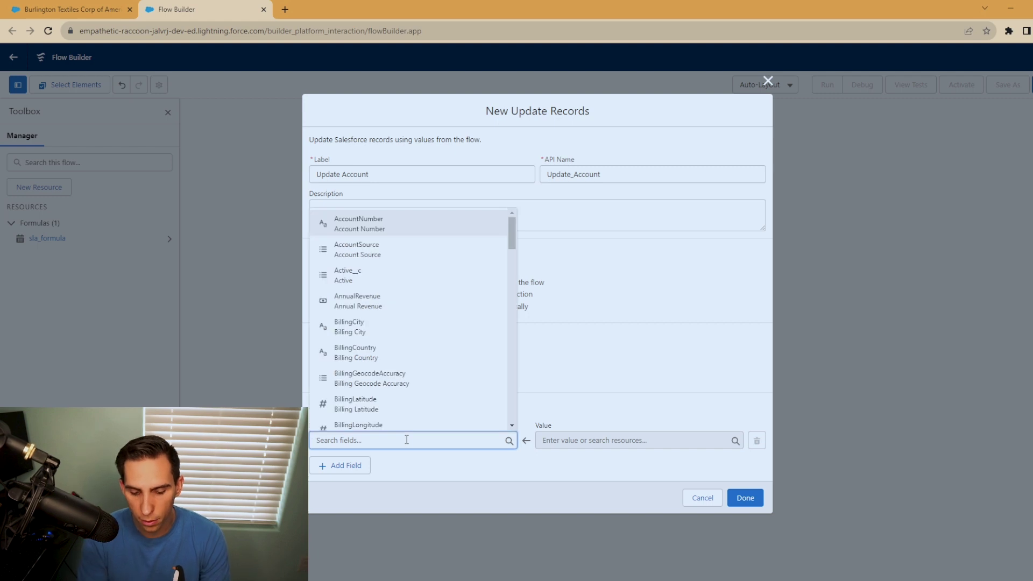
{"action": "type", "text": "sla"}
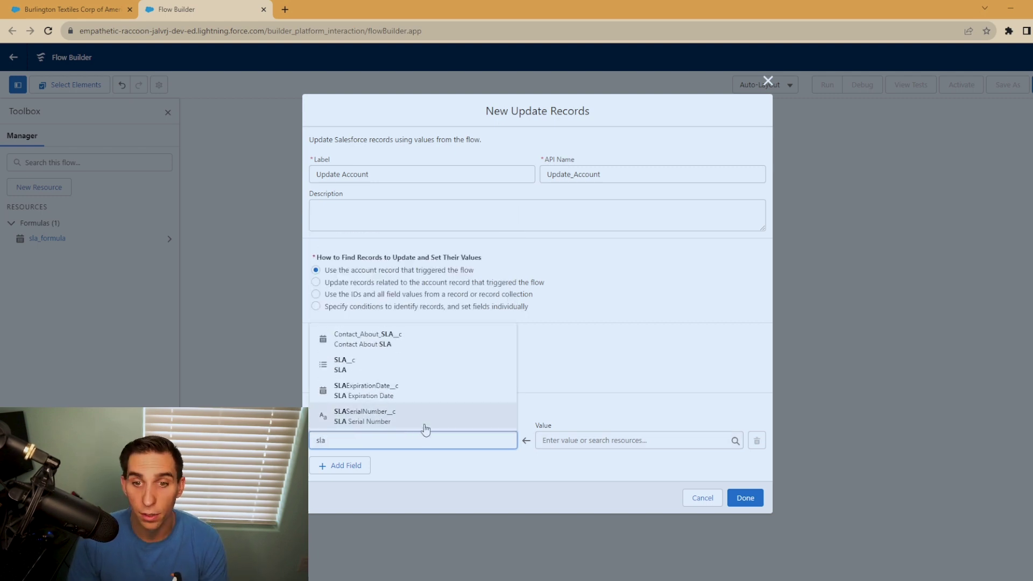
{"action": "left_click", "coordinate": [400, 349]}
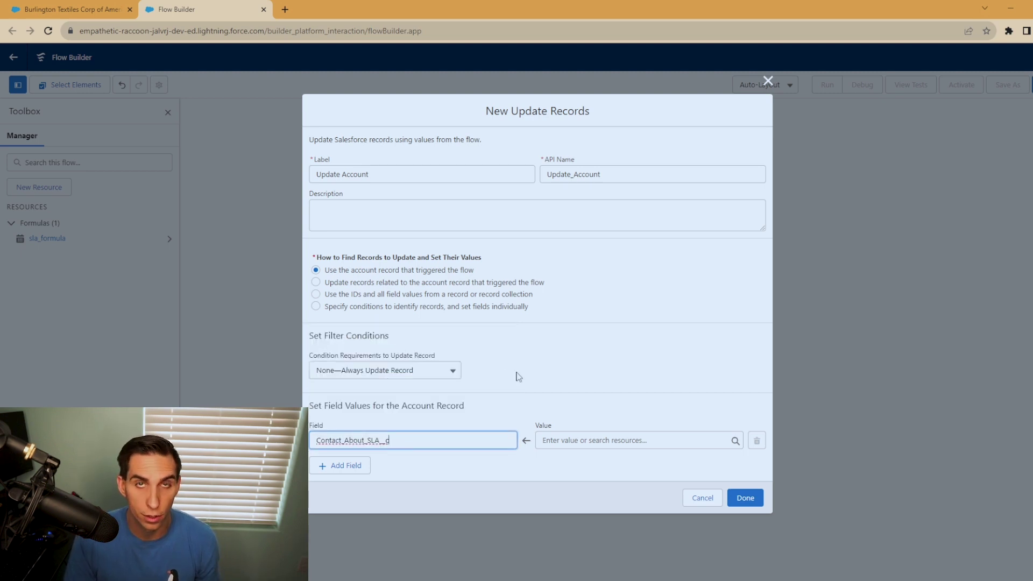
{"action": "left_click", "coordinate": [543, 437]}
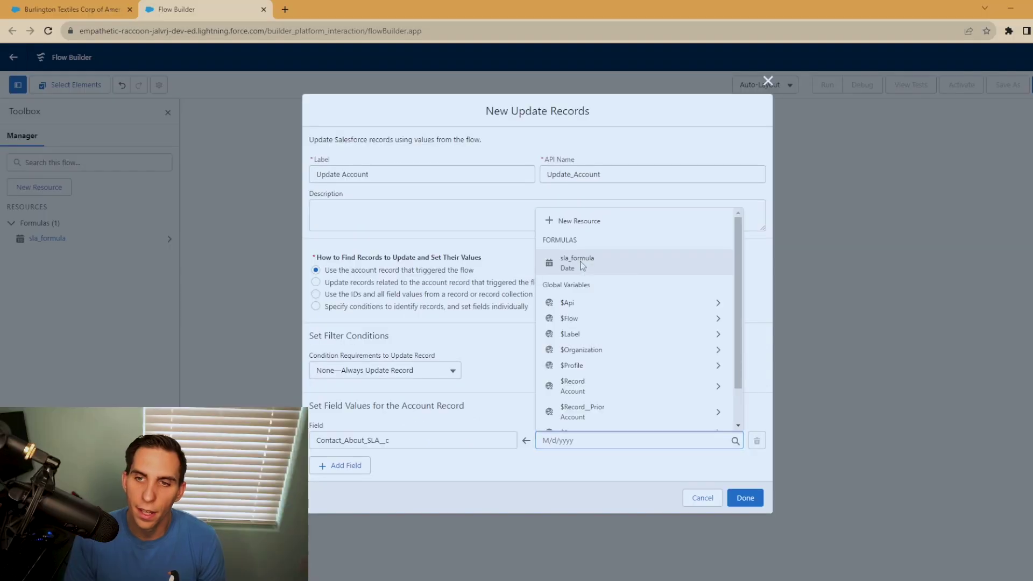
{"action": "left_click", "coordinate": [455, 231]}
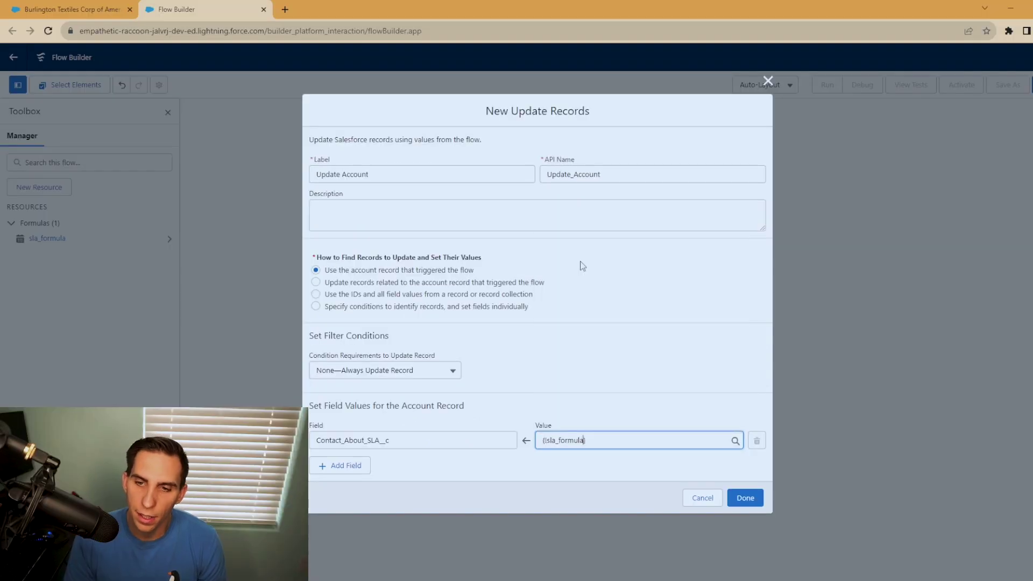
{"action": "left_click", "coordinate": [741, 500]}
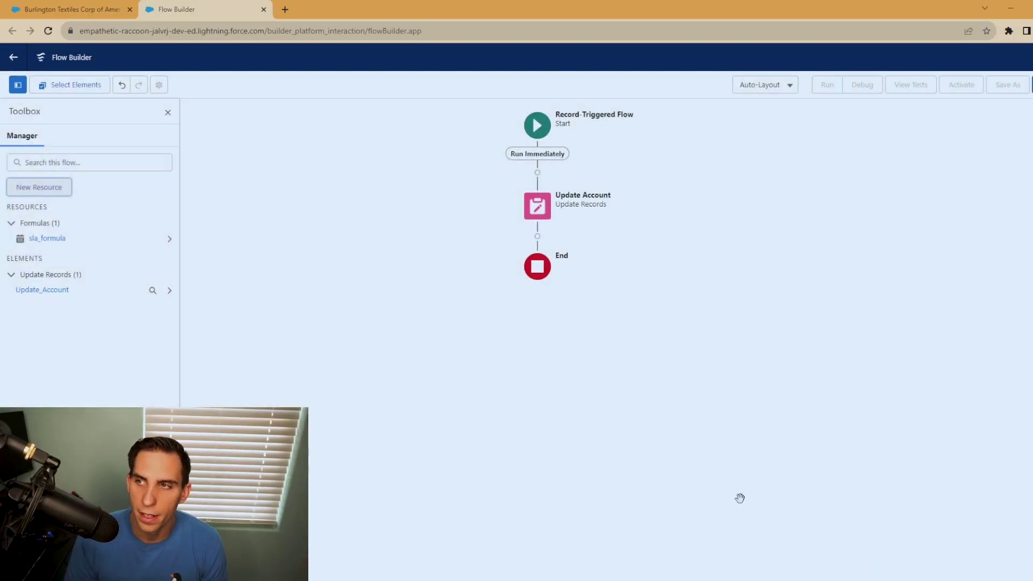
Save the flow with the label 'SLA'
{"action": "left_click", "coordinate": [1030, 84]}
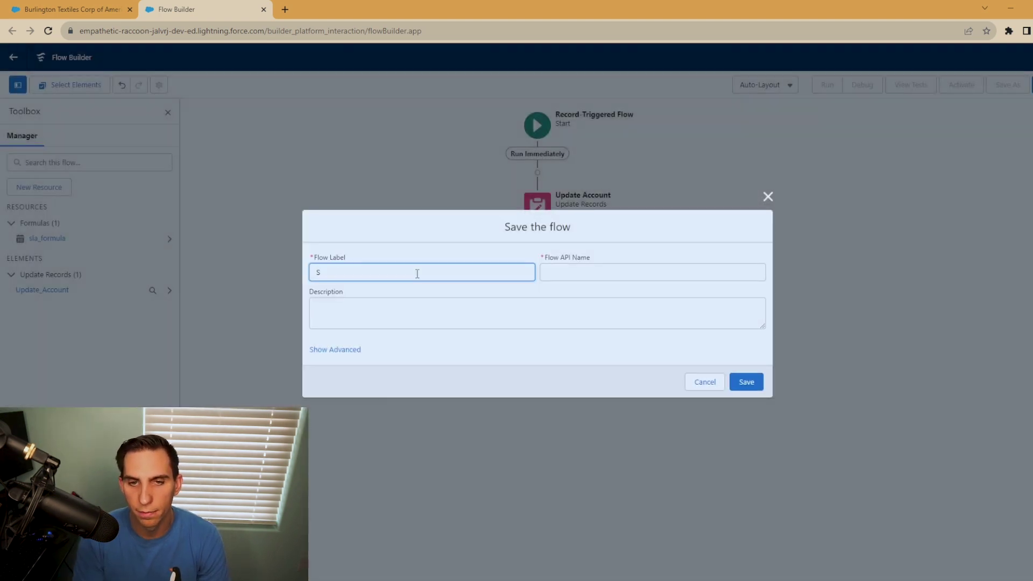
{"action": "type", "text": "Sla"}
{"action": "key", "text": "BackSpace"}
{"action": "key", "text": "BackSpace"}
{"action": "type", "text": "LA"}
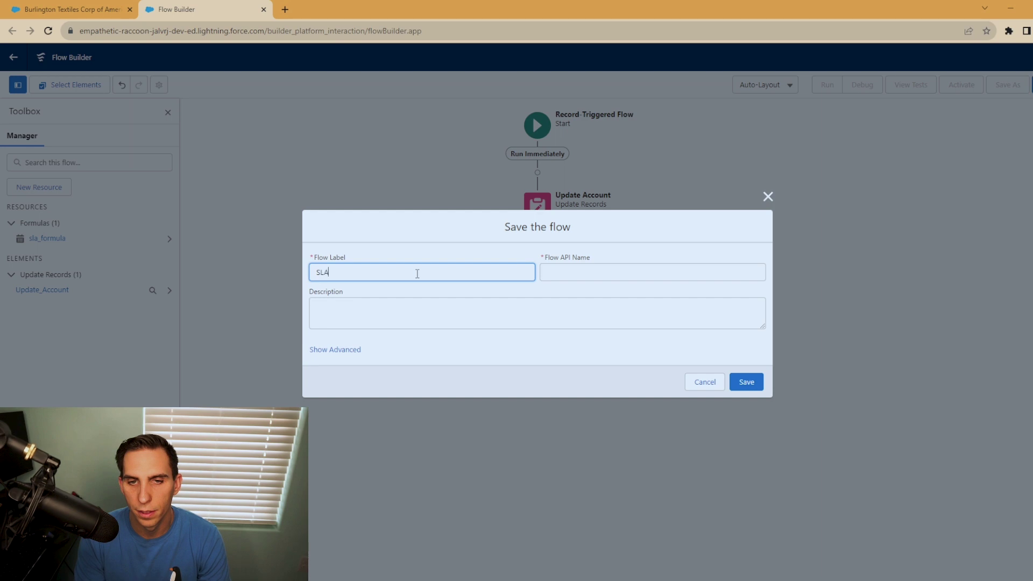
{"action": "left_click", "coordinate": [747, 382]}
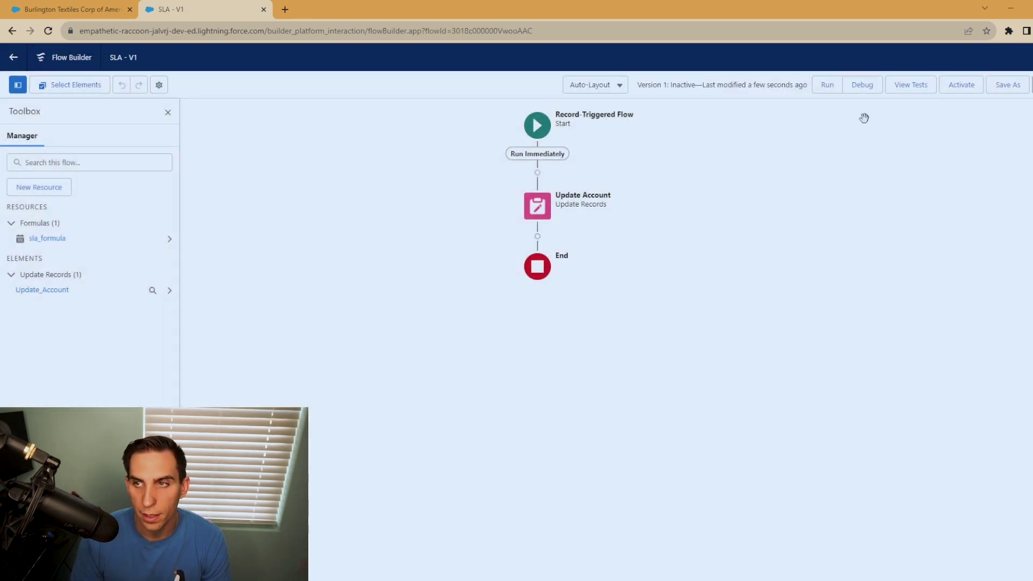
Debug the flow with Burlington Textiles Corp of America as the triggering record, then activate it
{"action": "left_click", "coordinate": [862, 85]}
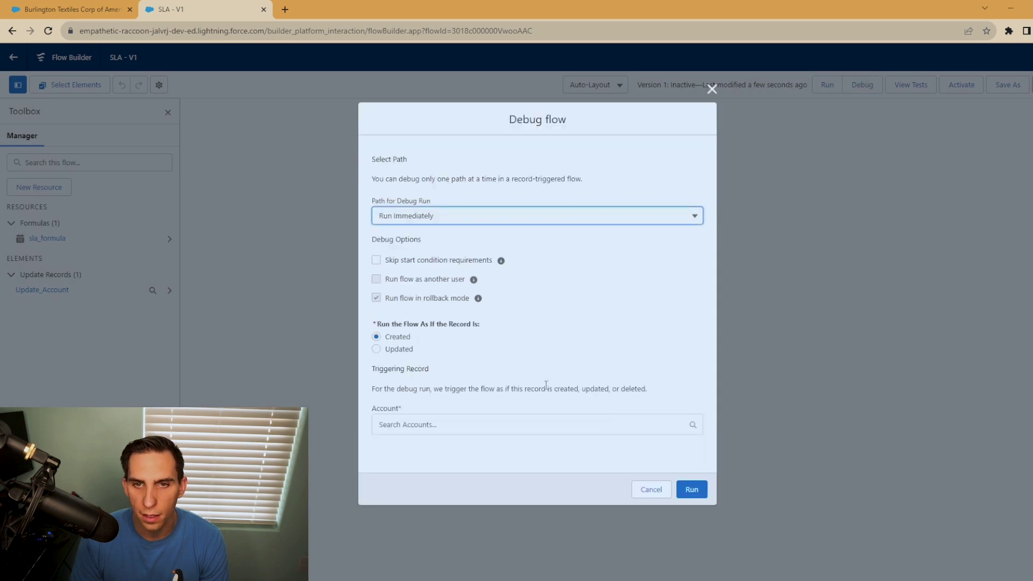
{"action": "left_click", "coordinate": [431, 425]}
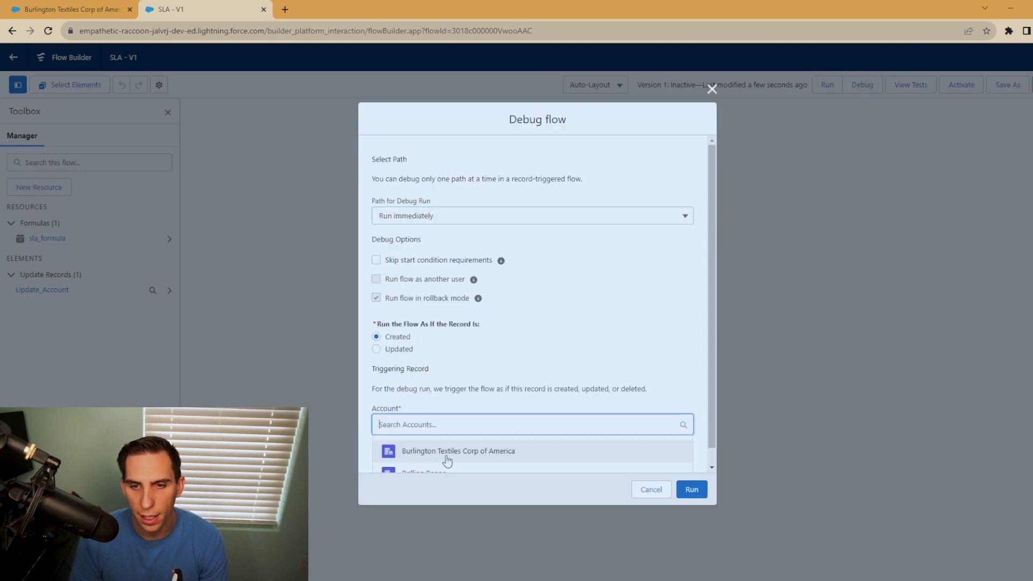
{"action": "left_click", "coordinate": [487, 450]}
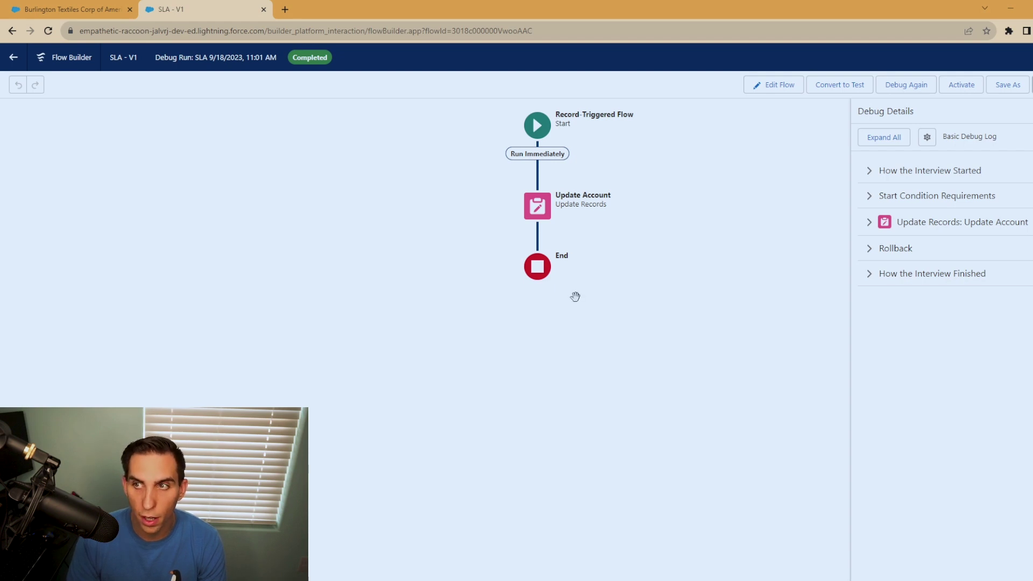
{"action": "left_click", "coordinate": [962, 84]}
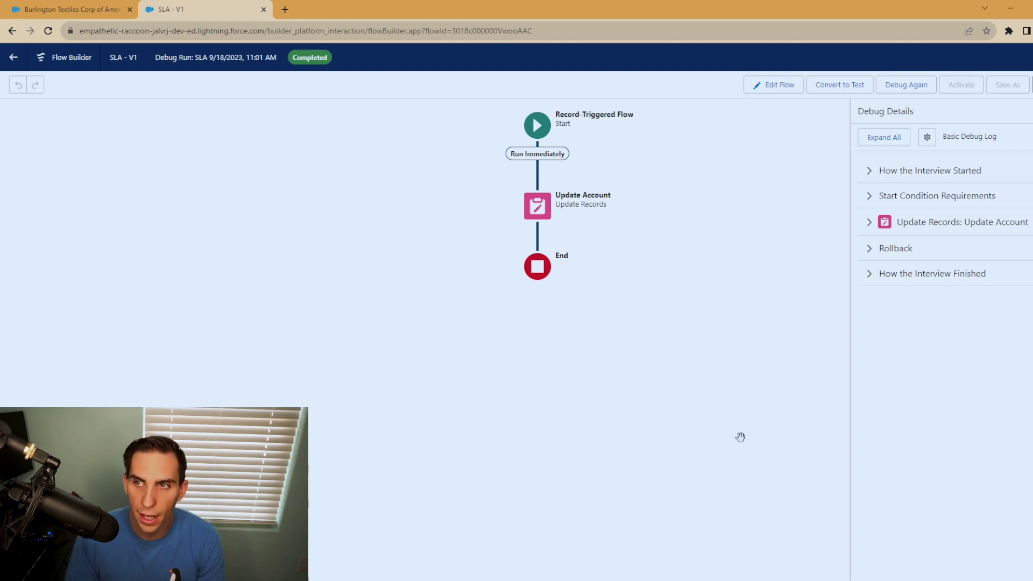
On the Burlington Textiles account, set SLA Expiration Date to 10/30/2023 and save
{"action": "key", "text": "ctrl+Tab"}
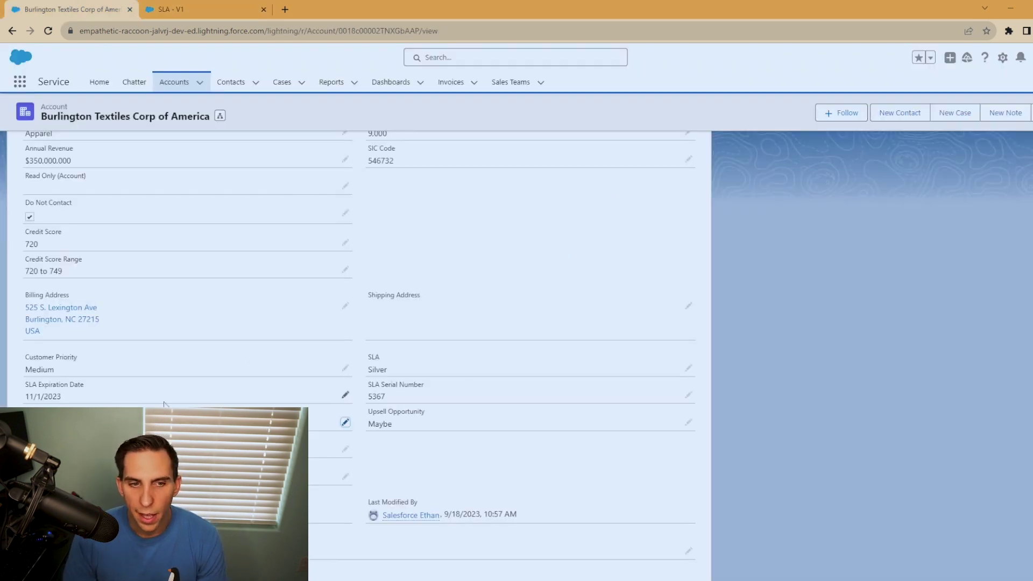
{"action": "left_click", "coordinate": [345, 396]}
{"action": "left_click", "coordinate": [295, 400]}
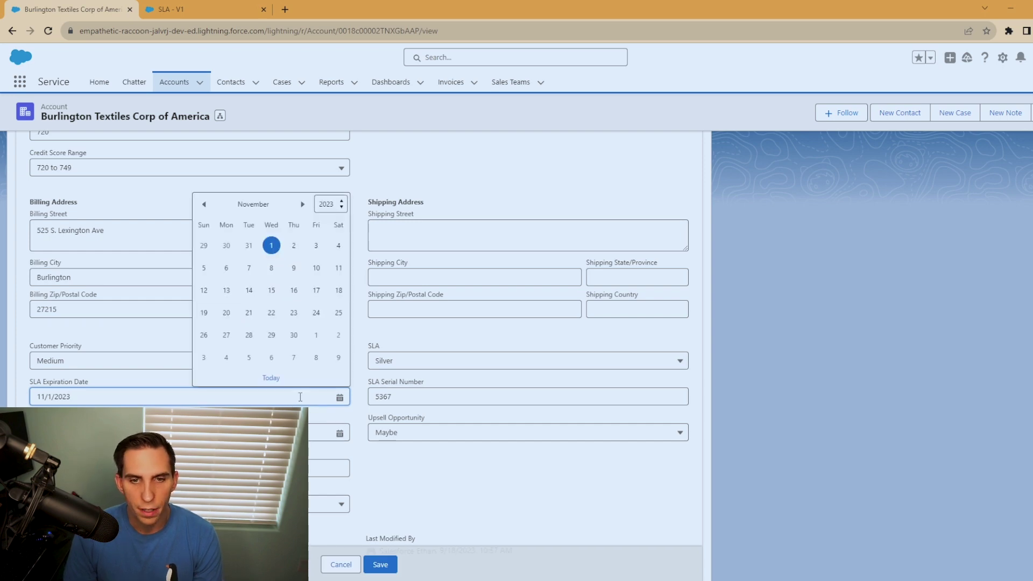
{"action": "left_click", "coordinate": [227, 246]}
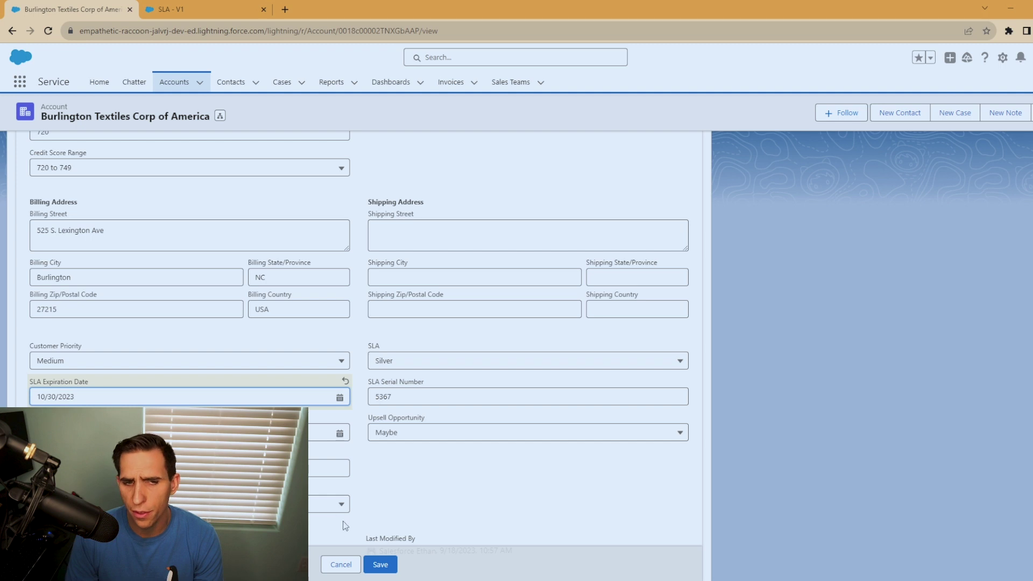
{"action": "left_click", "coordinate": [379, 564]}
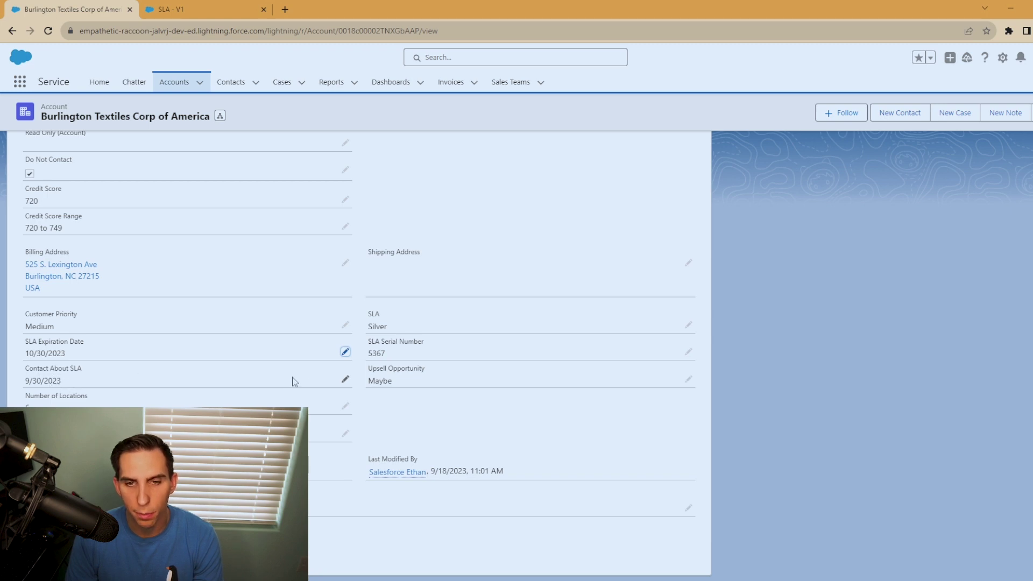
Change the account's SLA Expiration Date to 11/15/2023, save it, and go back to the SLA flow
{"action": "left_click", "coordinate": [345, 352]}
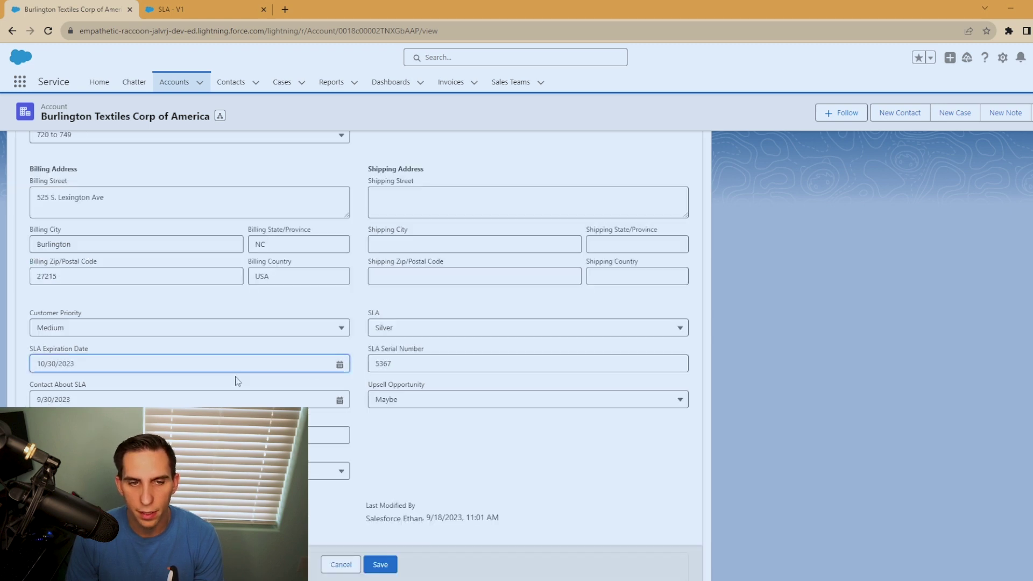
{"action": "left_click", "coordinate": [205, 364]}
{"action": "left_click", "coordinate": [302, 383]}
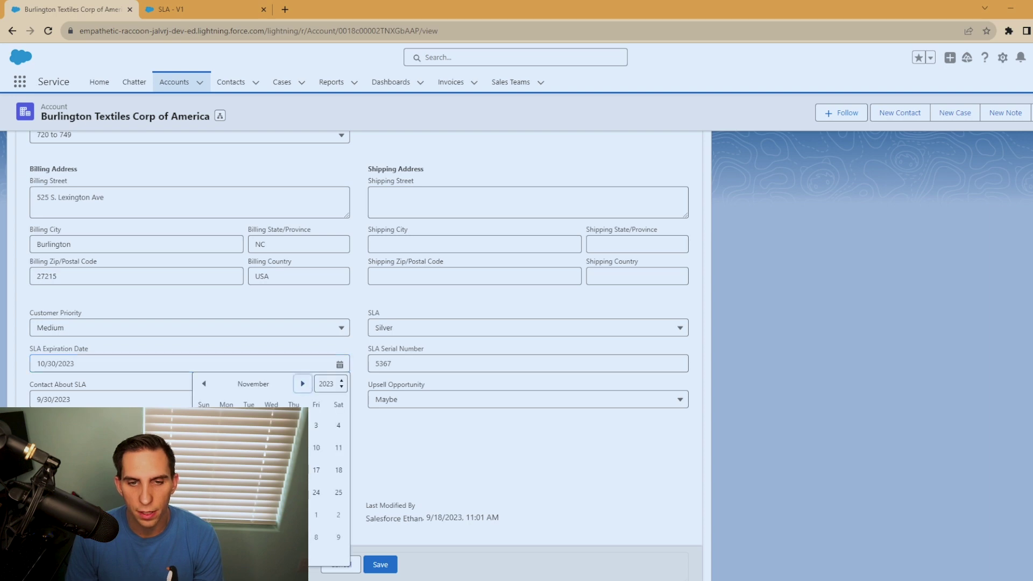
{"action": "left_click", "coordinate": [271, 469]}
{"action": "left_click", "coordinate": [380, 564]}
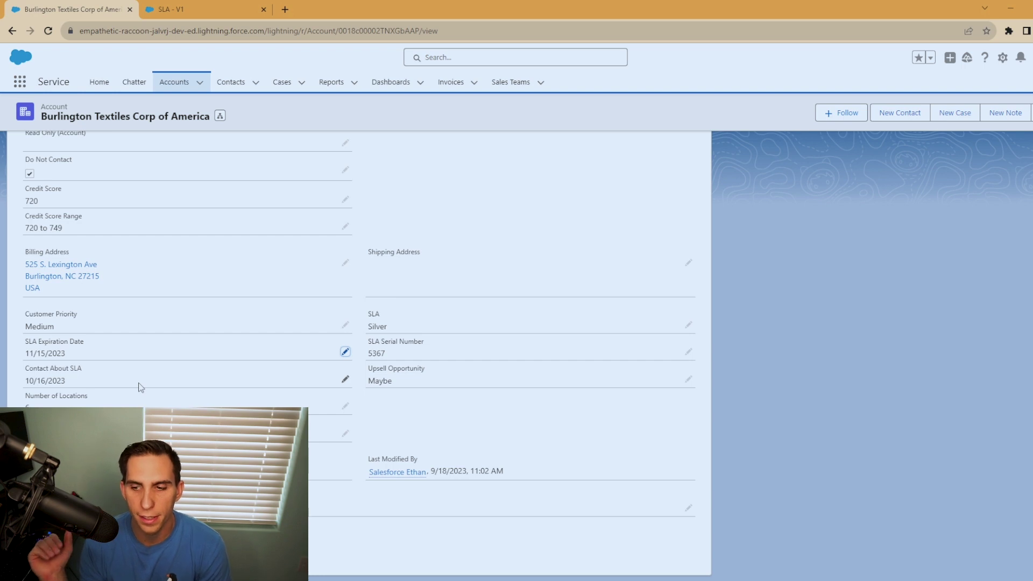
{"action": "left_click", "coordinate": [178, 7]}
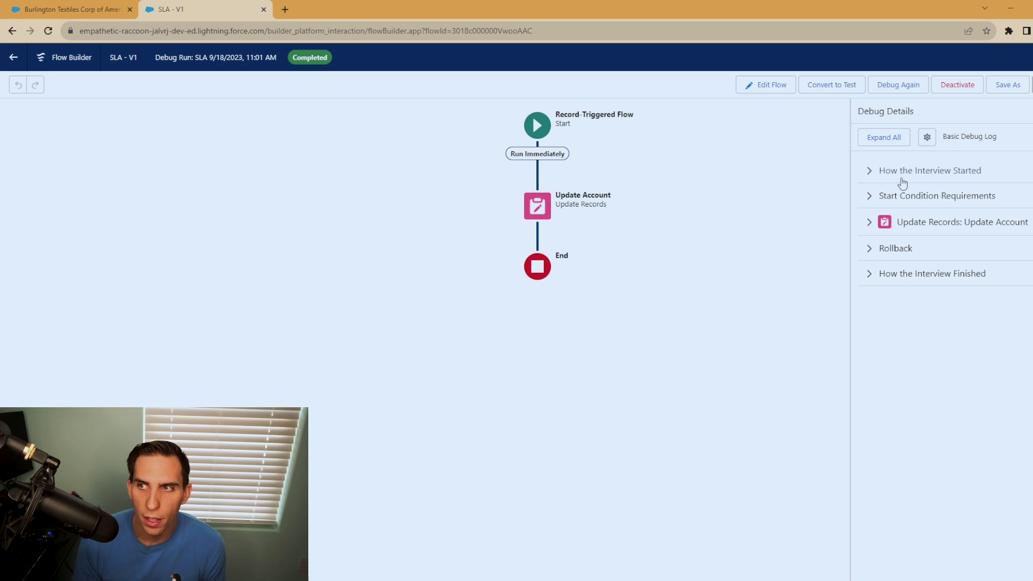
Replace the sla_formula expression with 'Today () +15' and confirm its syntax is valid
{"action": "left_click", "coordinate": [756, 88]}
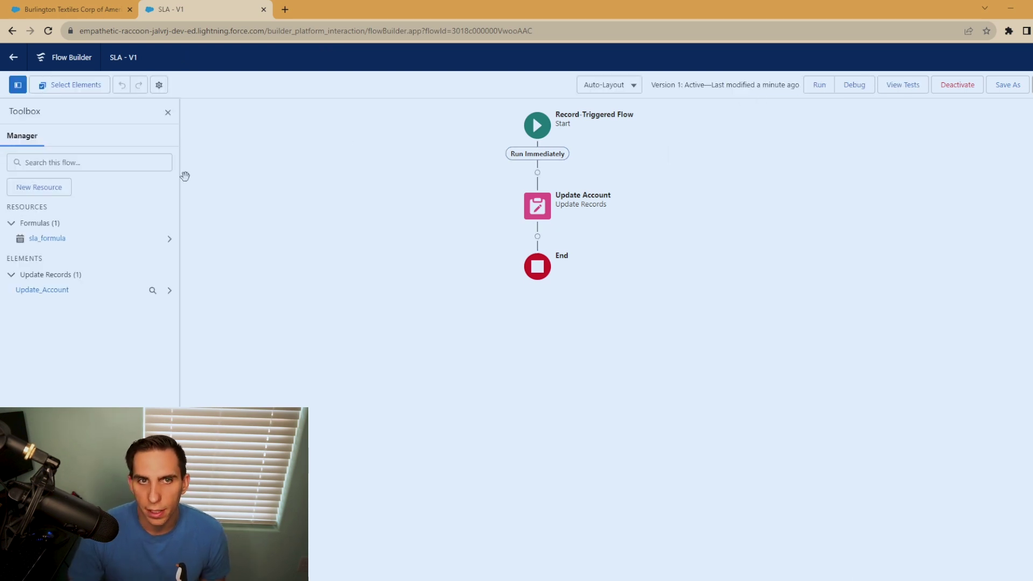
{"action": "double_click", "coordinate": [46, 240]}
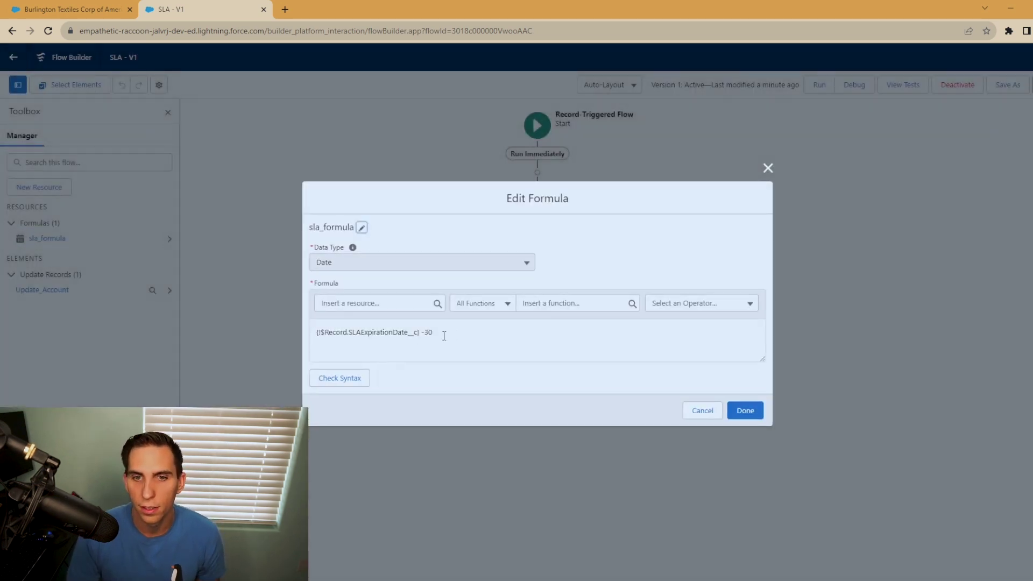
{"action": "left_click_drag", "start_coordinate": [444, 336], "coordinate": [264, 349]}
{"action": "key", "text": "BackSpace"}
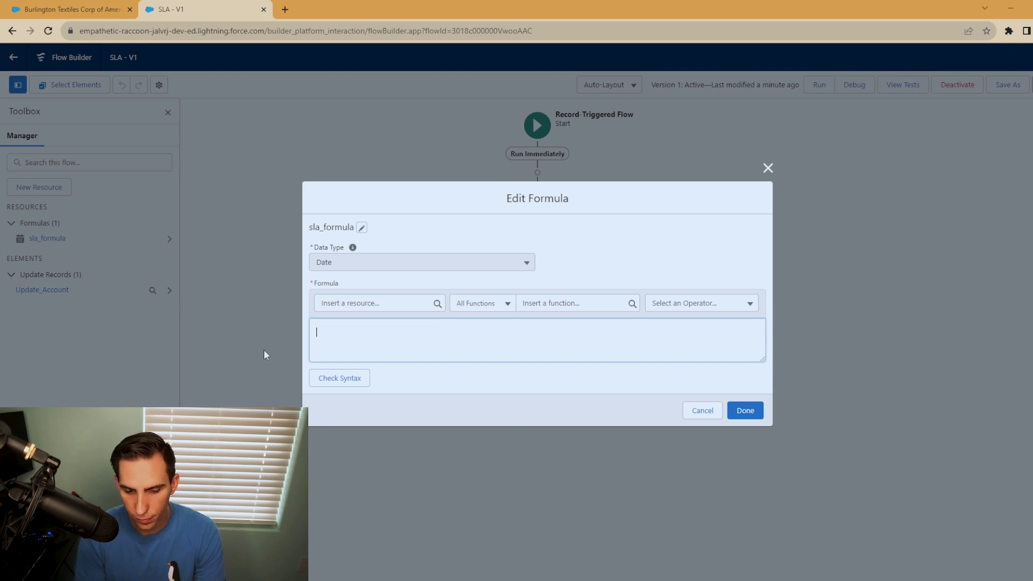
{"action": "type", "text": "Today"}
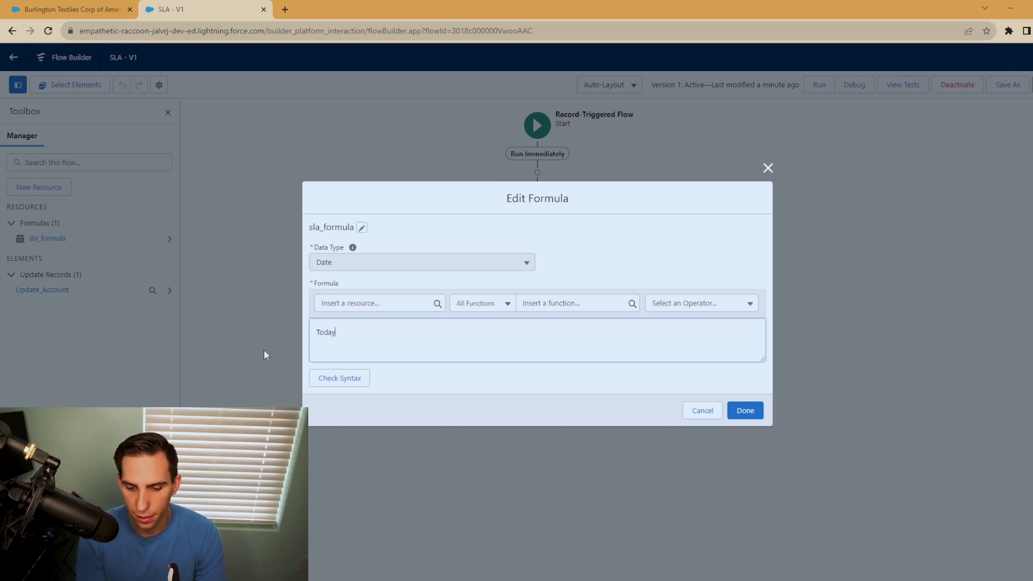
{"action": "type", "text": " () "}
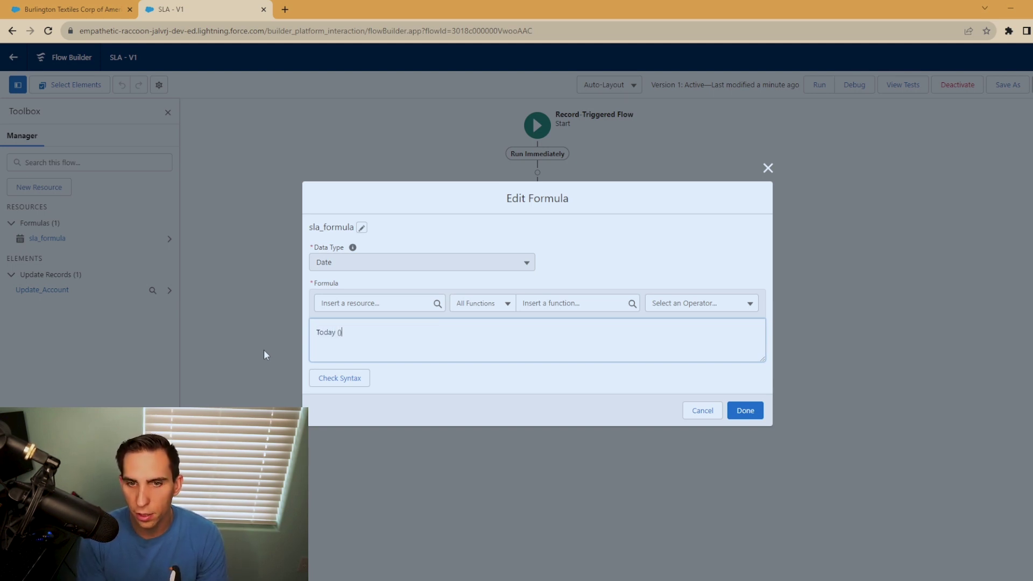
{"action": "type", "text": "+15"}
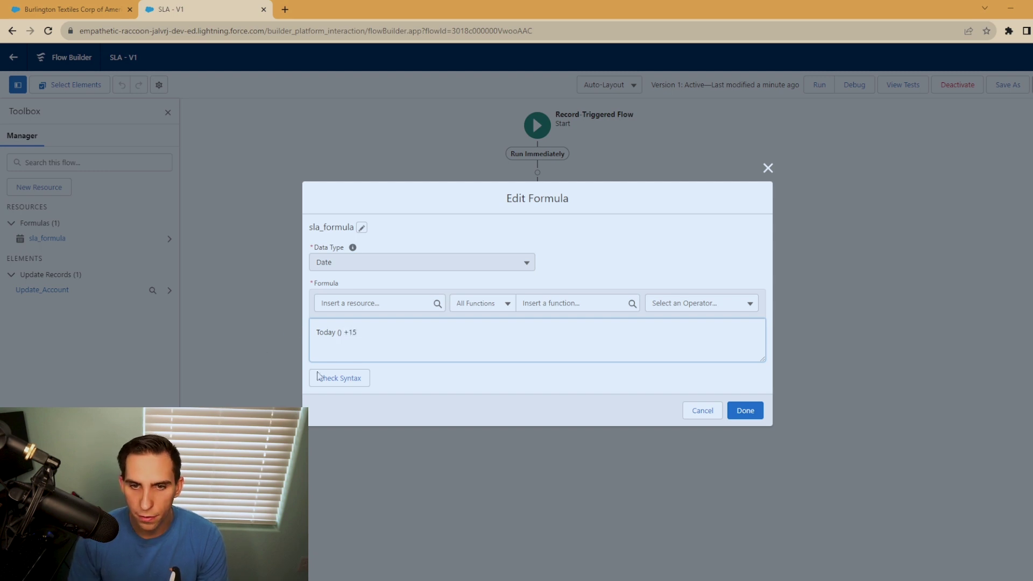
{"action": "left_click", "coordinate": [339, 377]}
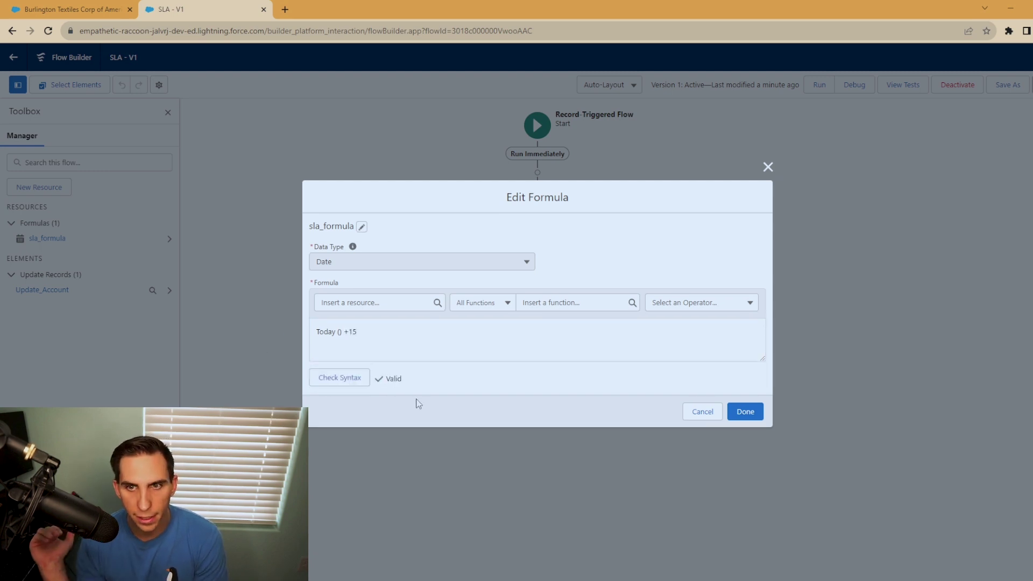